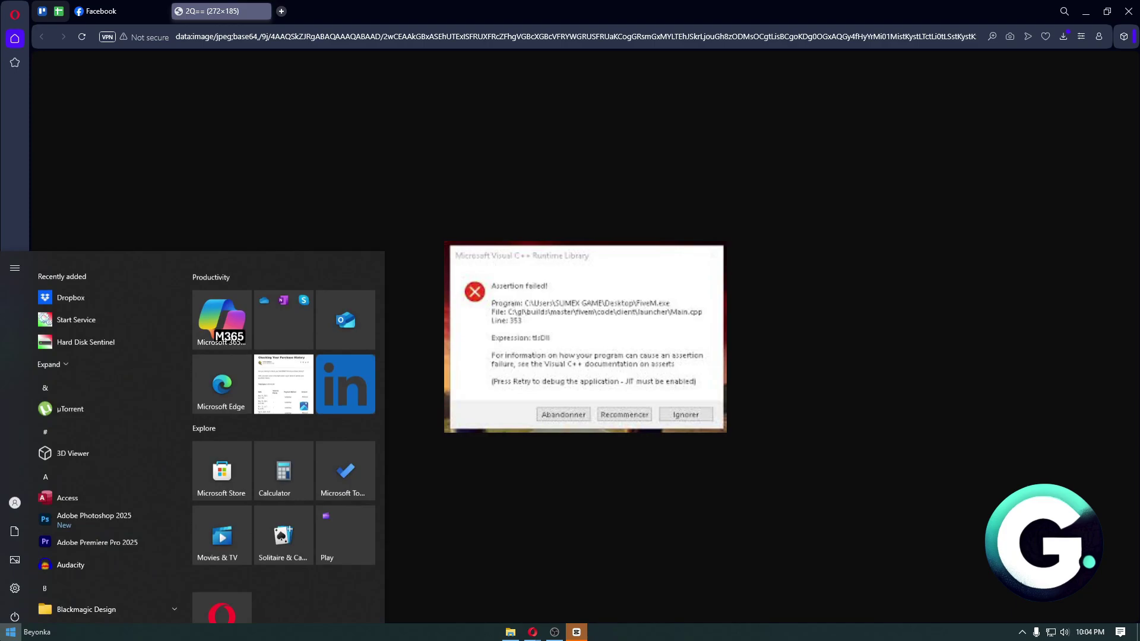
Step: Filter the Windows installed-apps list for 'five', find no FiveM, then minimize Settings
{"action": "type", "text": "add"}
{"action": "key", "text": "Return"}
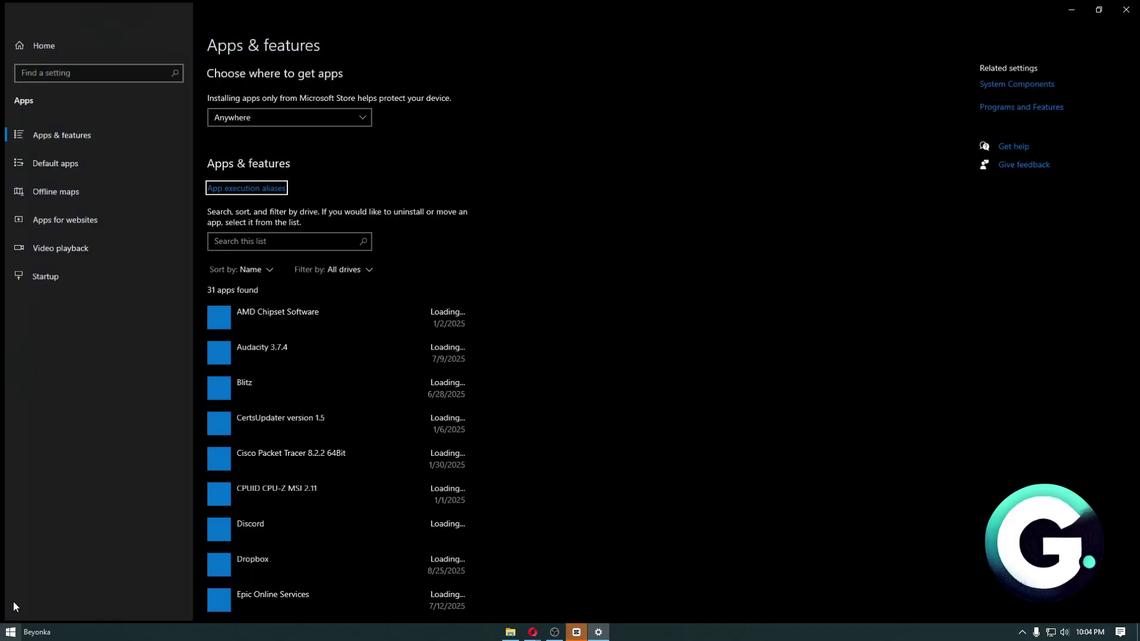
{"action": "left_click", "coordinate": [251, 238]}
{"action": "type", "text": "five"}
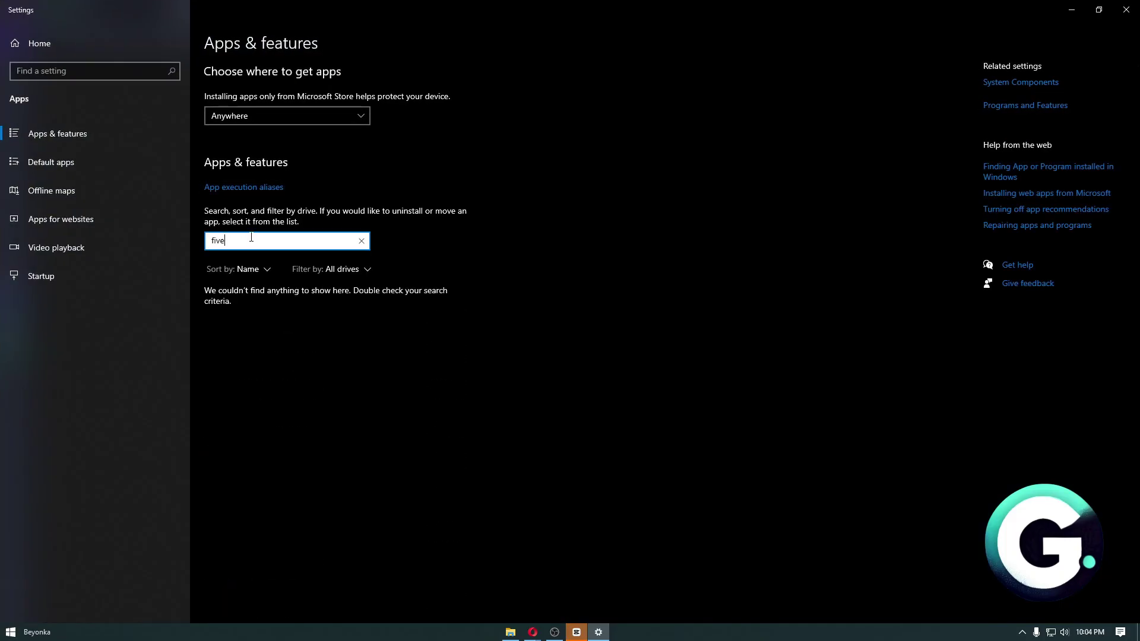
{"action": "left_click", "coordinate": [1072, 10]}
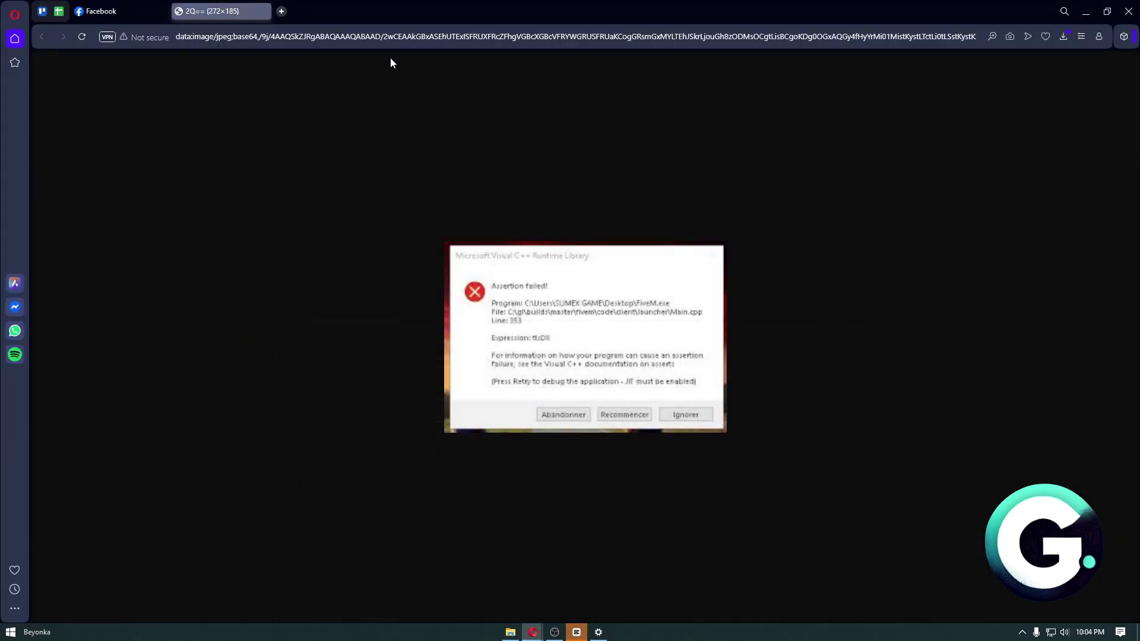
Step: Load fivem.net in a new Opera tab, then return to the 2Q== error image tab
{"action": "left_click", "coordinate": [283, 12]}
{"action": "type", "text": "fivem.net"}
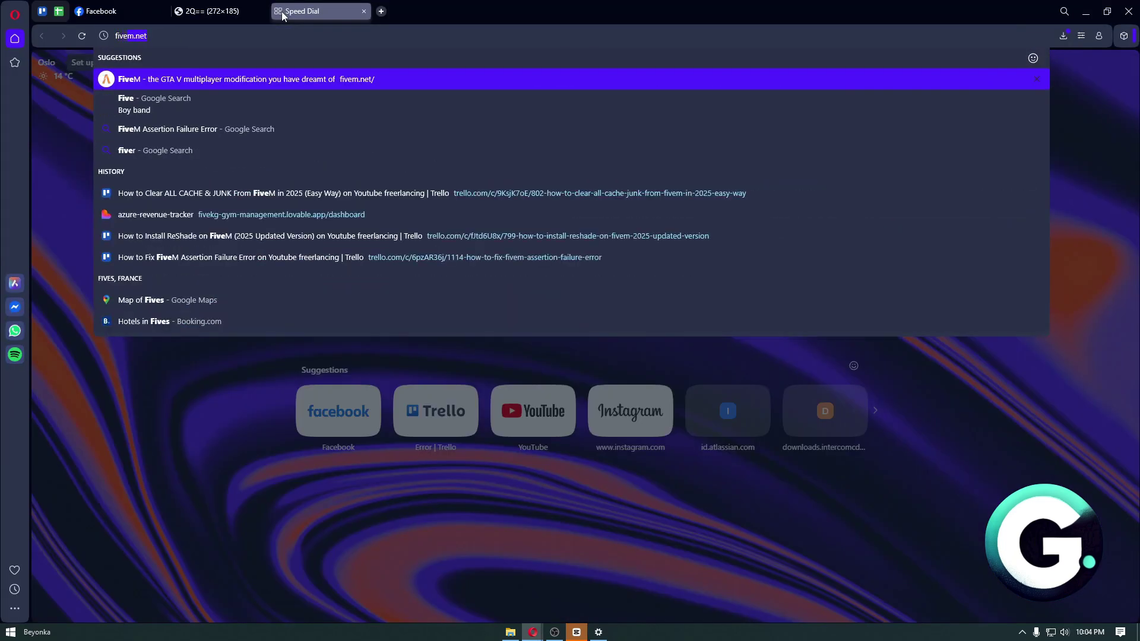
{"action": "key", "text": "Return"}
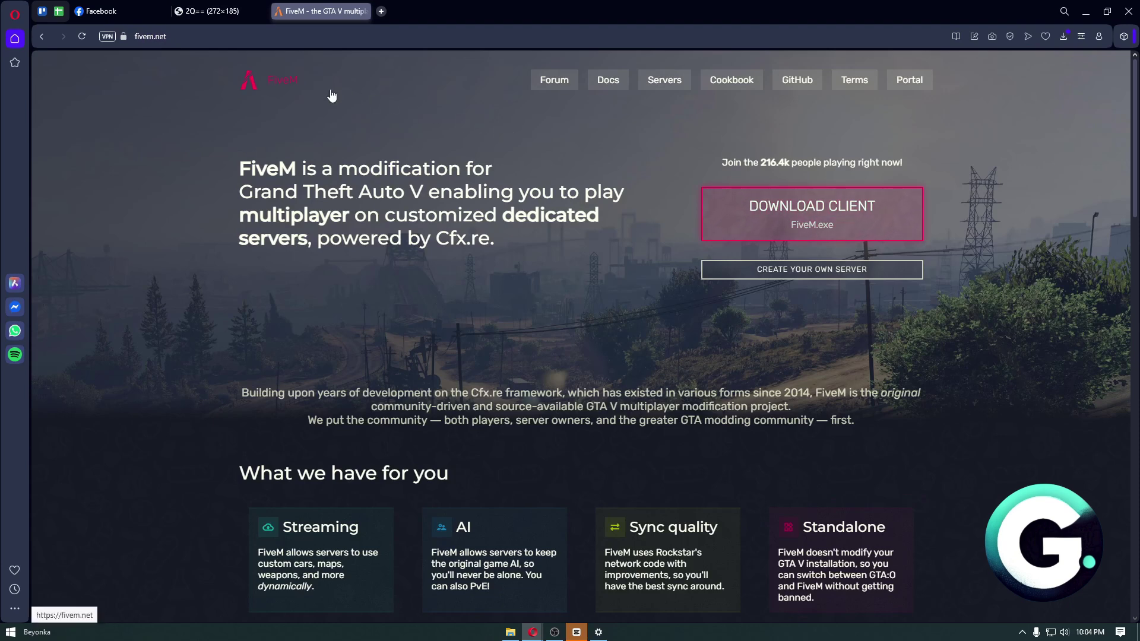
{"action": "left_click", "coordinate": [211, 12]}
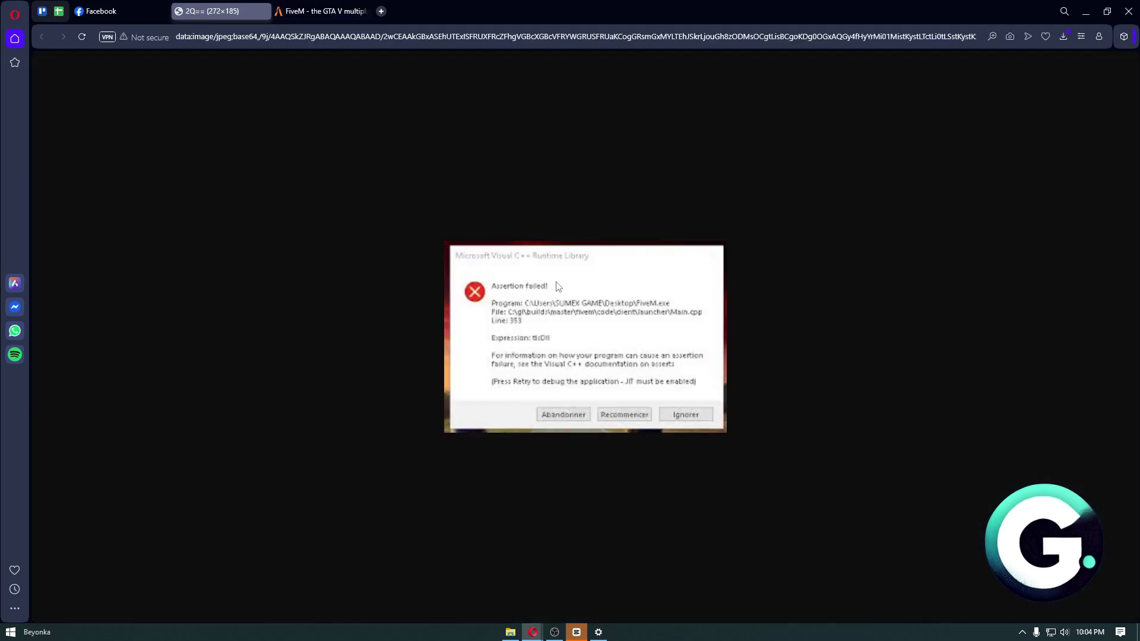
{"action": "left_click", "coordinate": [1024, 631]}
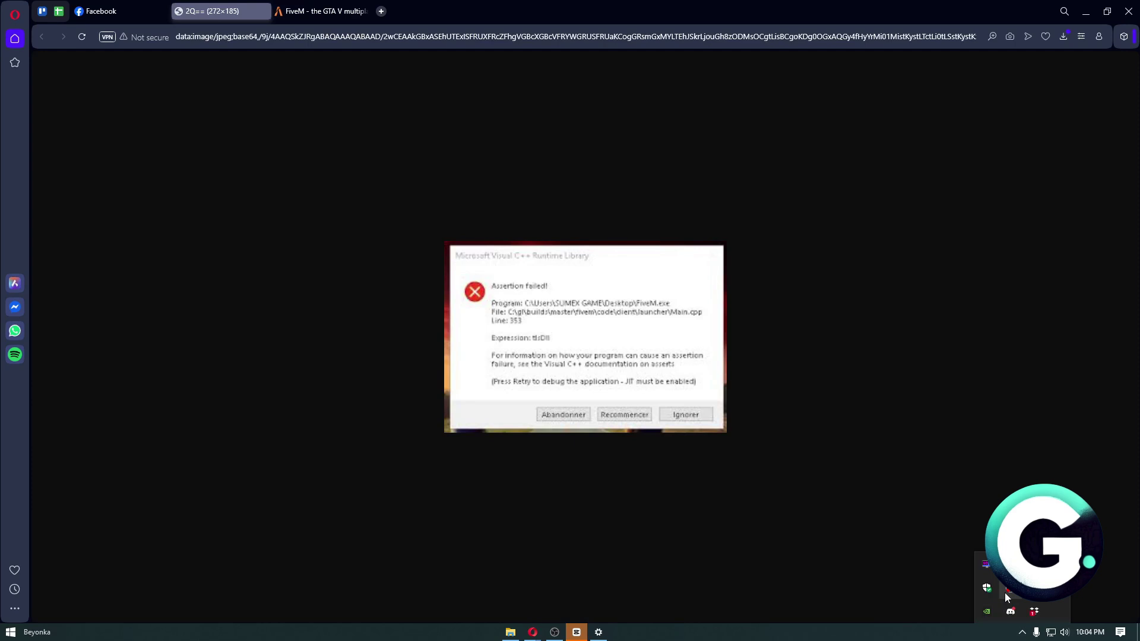
{"action": "left_click", "coordinate": [984, 590]}
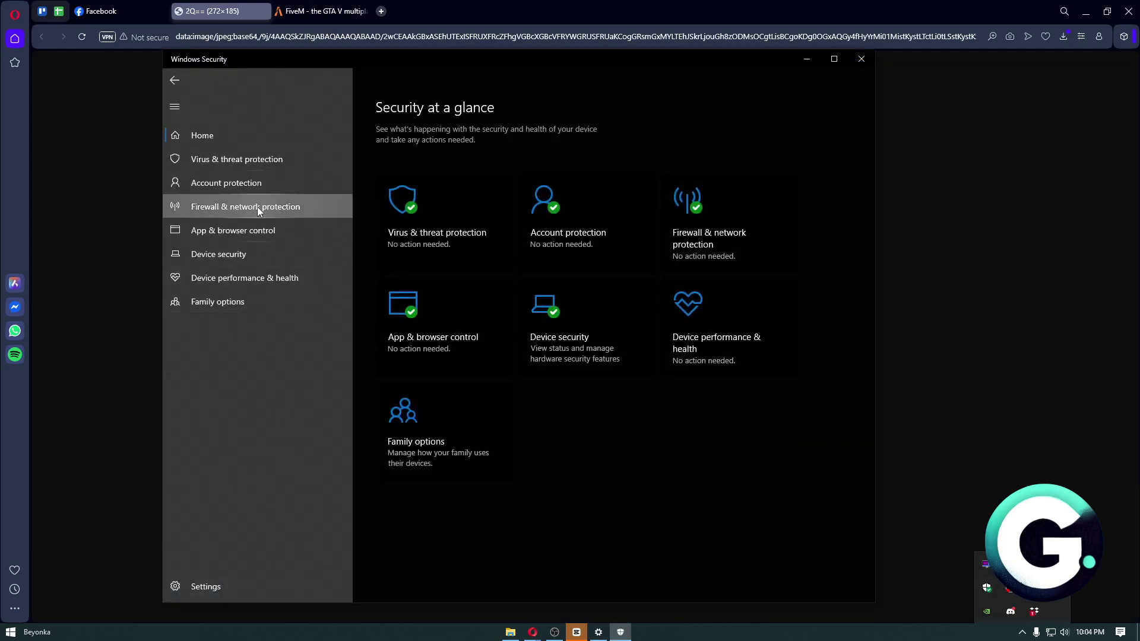
{"action": "left_click", "coordinate": [258, 206]}
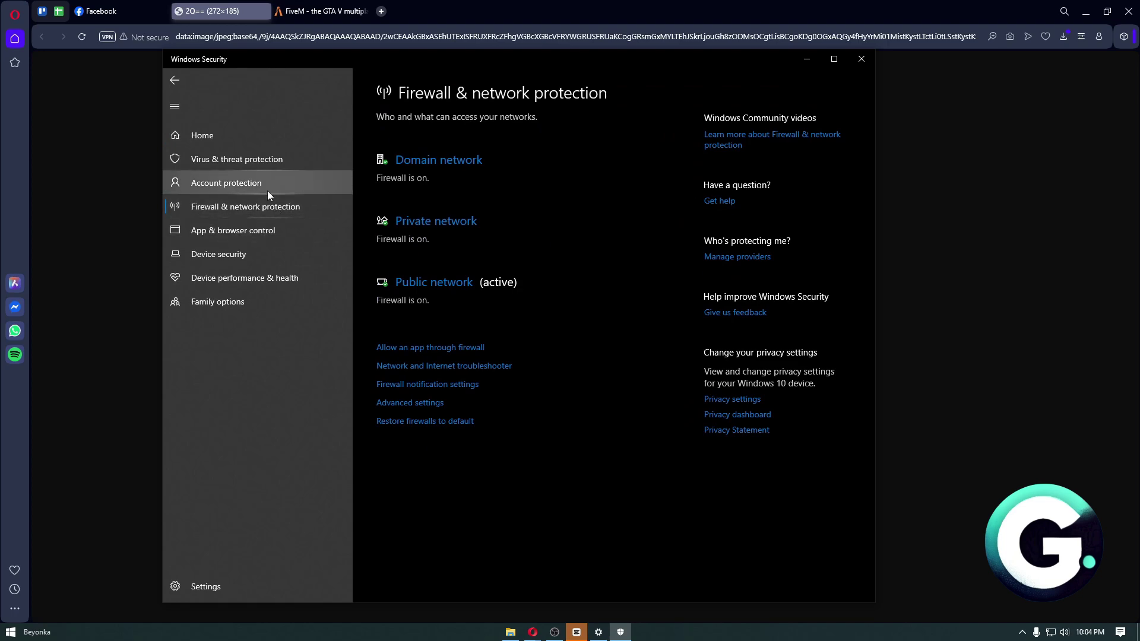
{"action": "left_click", "coordinate": [261, 159]}
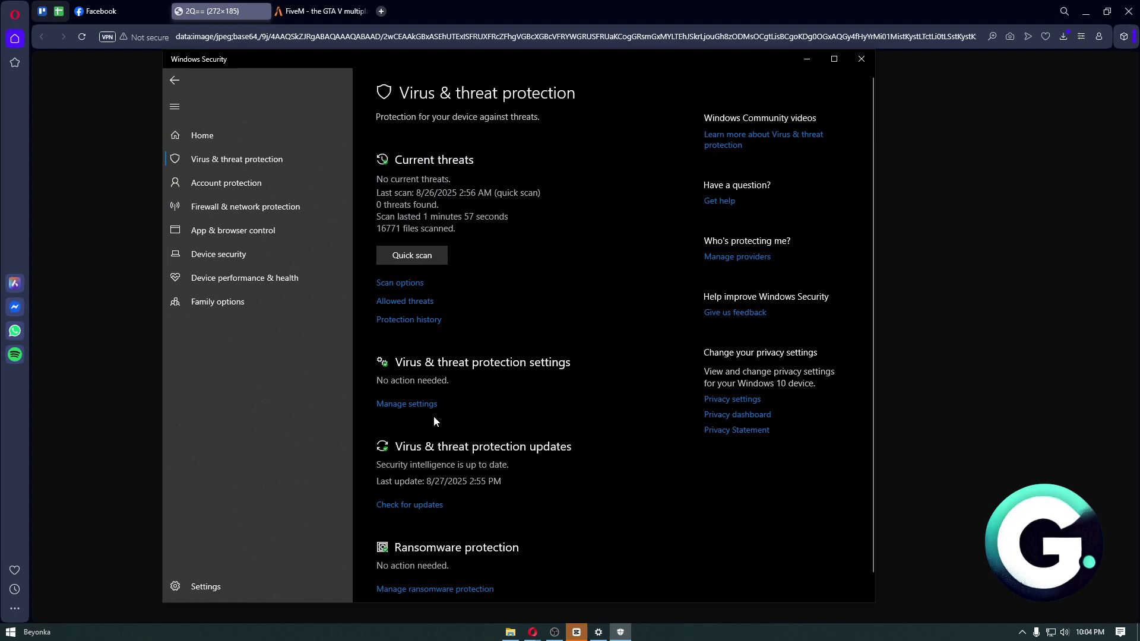
{"action": "left_click", "coordinate": [416, 405]}
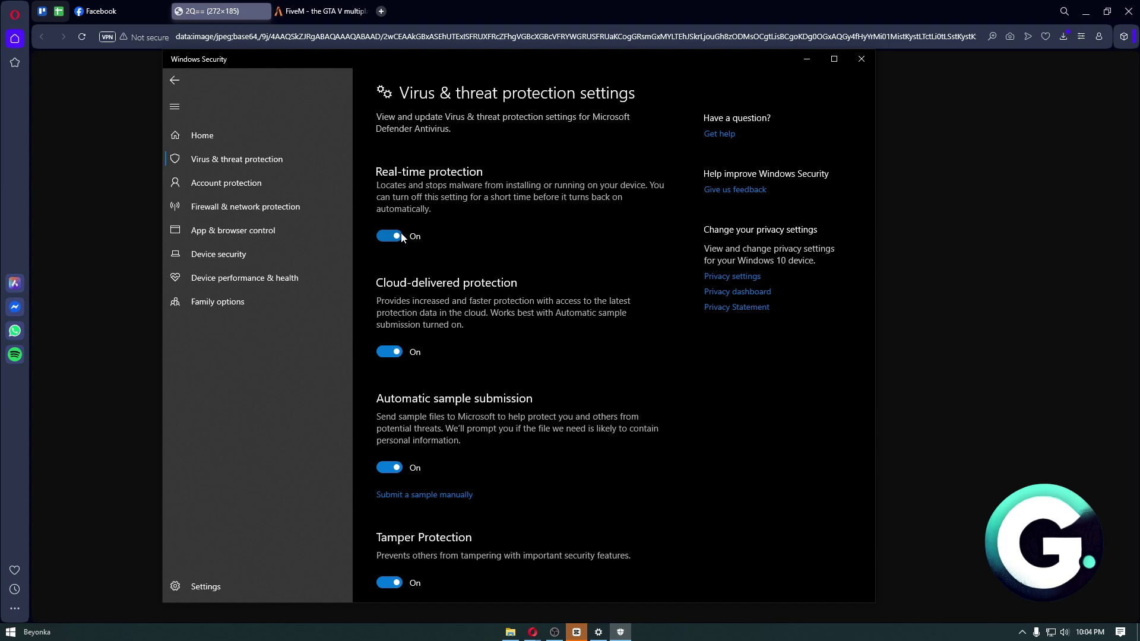
{"action": "left_click", "coordinate": [806, 60]}
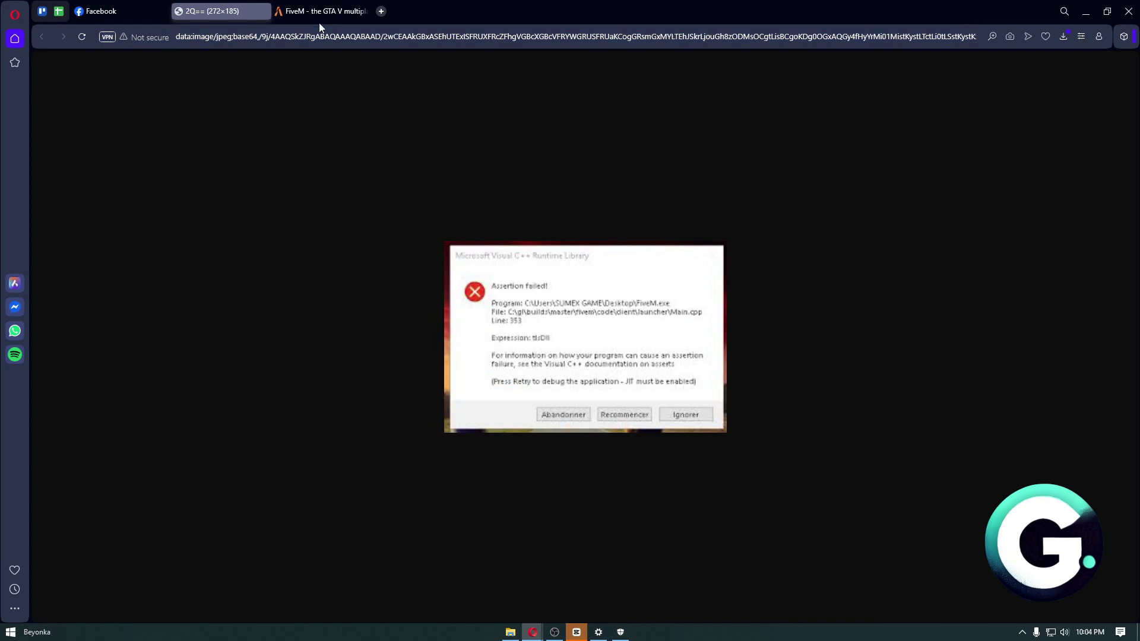
Step: Google 'nvidia drivers' and open the 'Download The Official NVIDIA Drivers' page
{"action": "left_click", "coordinate": [321, 37]}
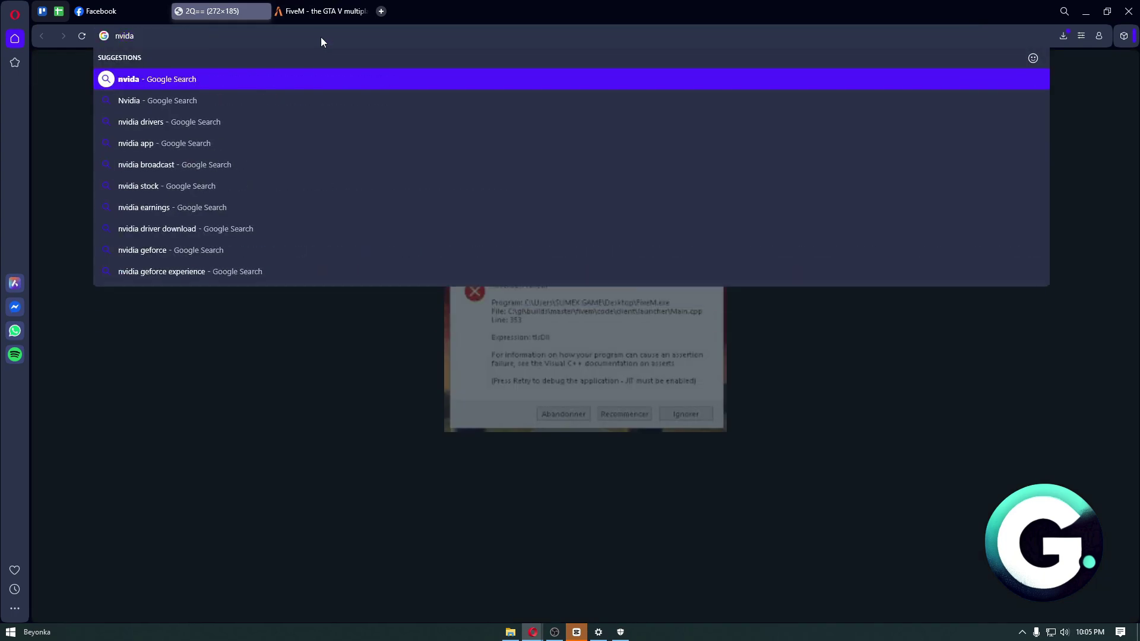
{"action": "key", "text": "BackSpace"}
{"action": "type", "text": "ia d"}
{"action": "key", "text": "Down"}
{"action": "key", "text": "Return"}
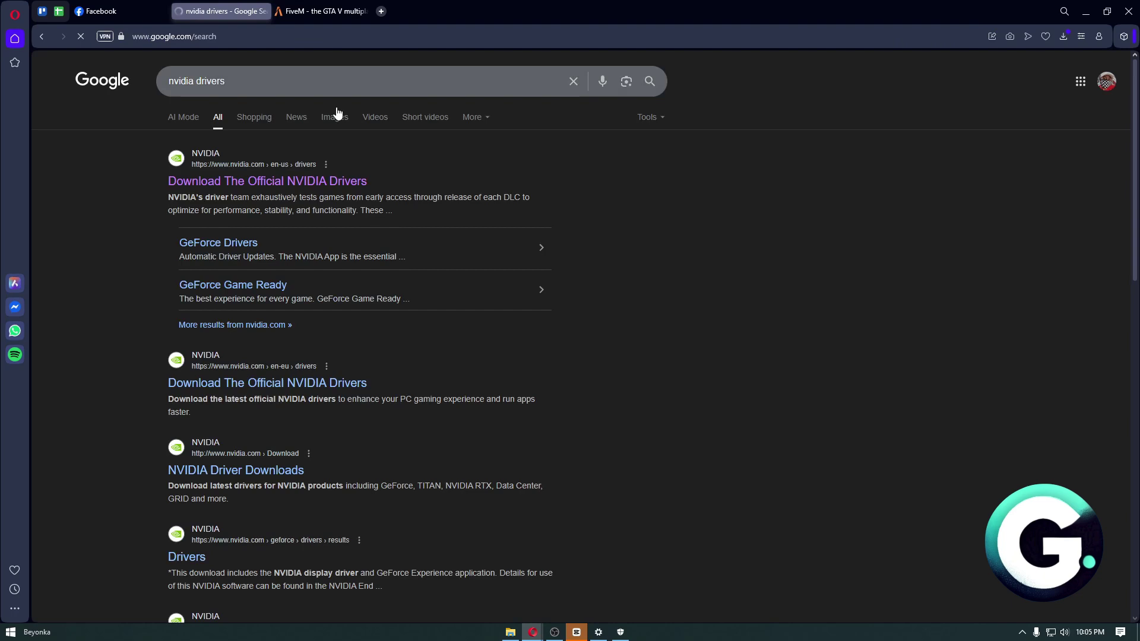
{"action": "left_click", "coordinate": [307, 175]}
{"action": "scroll", "coordinate": [307, 175], "scroll_direction": "down", "scroll_amount": 2}
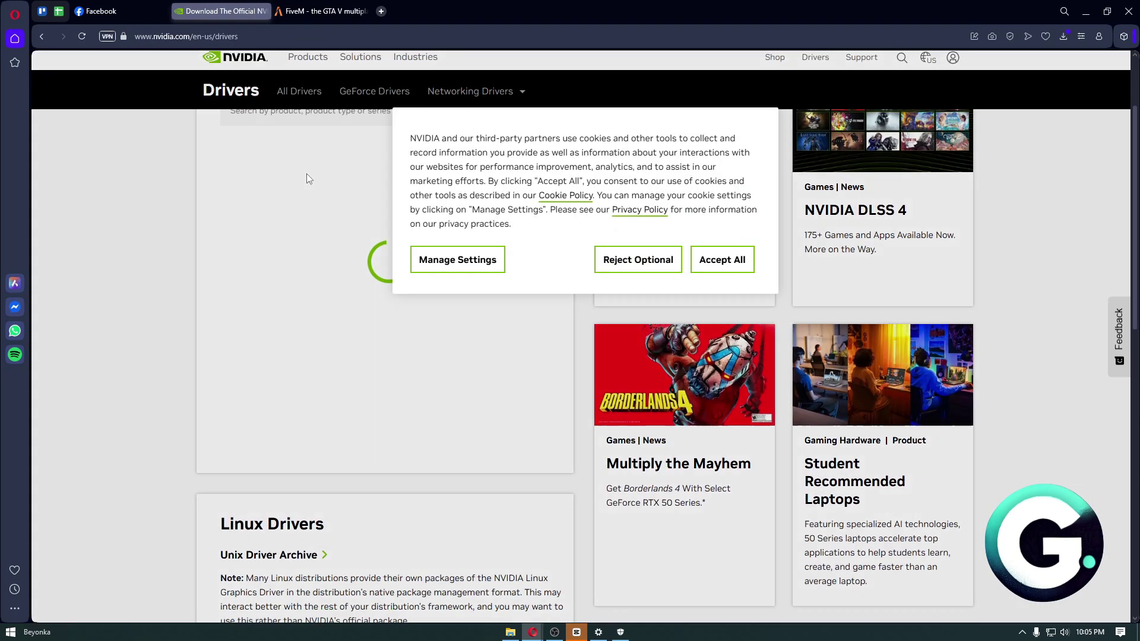
Step: Decline optional cookies and set Product Type to NVIDIA RTX PRO / RTX / Quadro
{"action": "left_click", "coordinate": [647, 271]}
{"action": "scroll", "coordinate": [380, 386], "scroll_direction": "down", "scroll_amount": 2}
{"action": "left_click", "coordinate": [350, 282]}
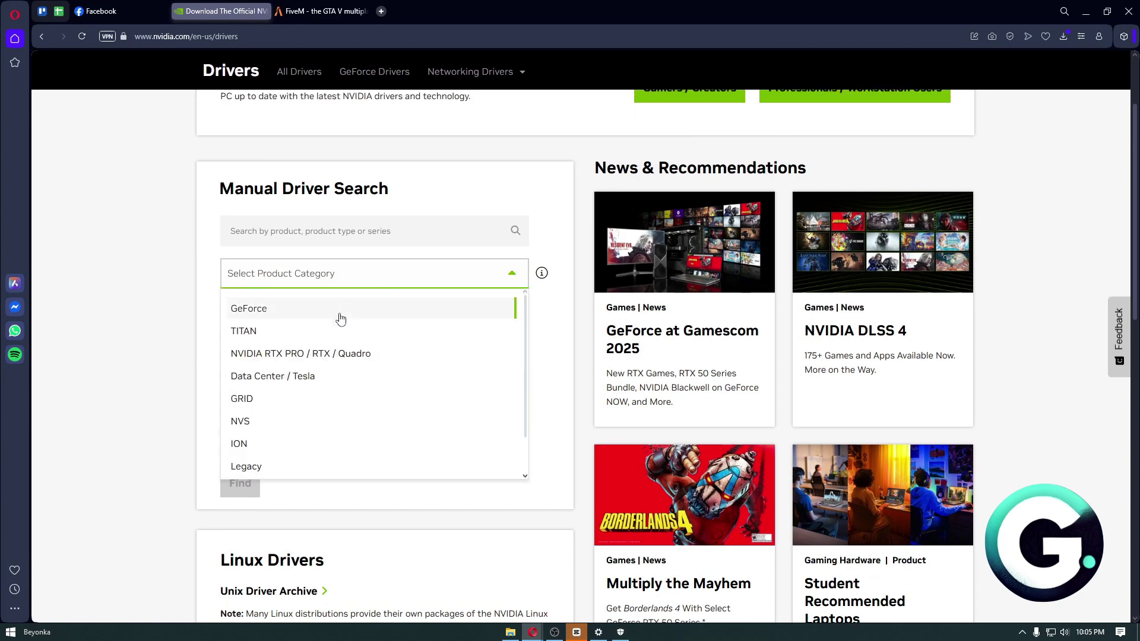
{"action": "scroll", "coordinate": [316, 397], "scroll_direction": "down", "scroll_amount": 2}
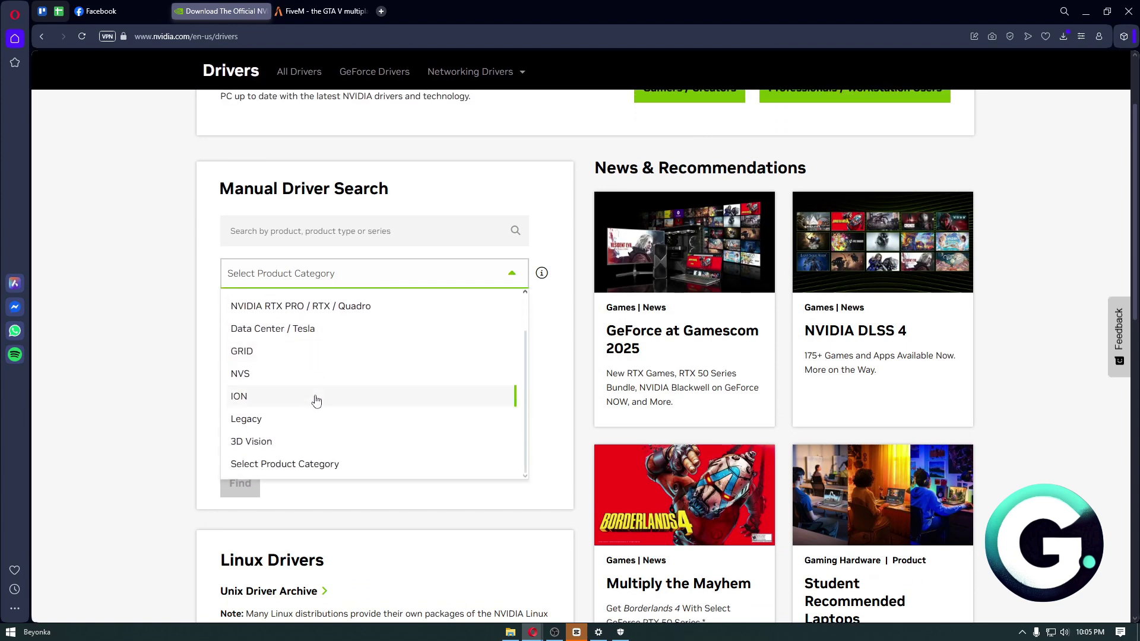
{"action": "scroll", "coordinate": [315, 396], "scroll_direction": "up", "scroll_amount": 2}
{"action": "left_click", "coordinate": [347, 348]}
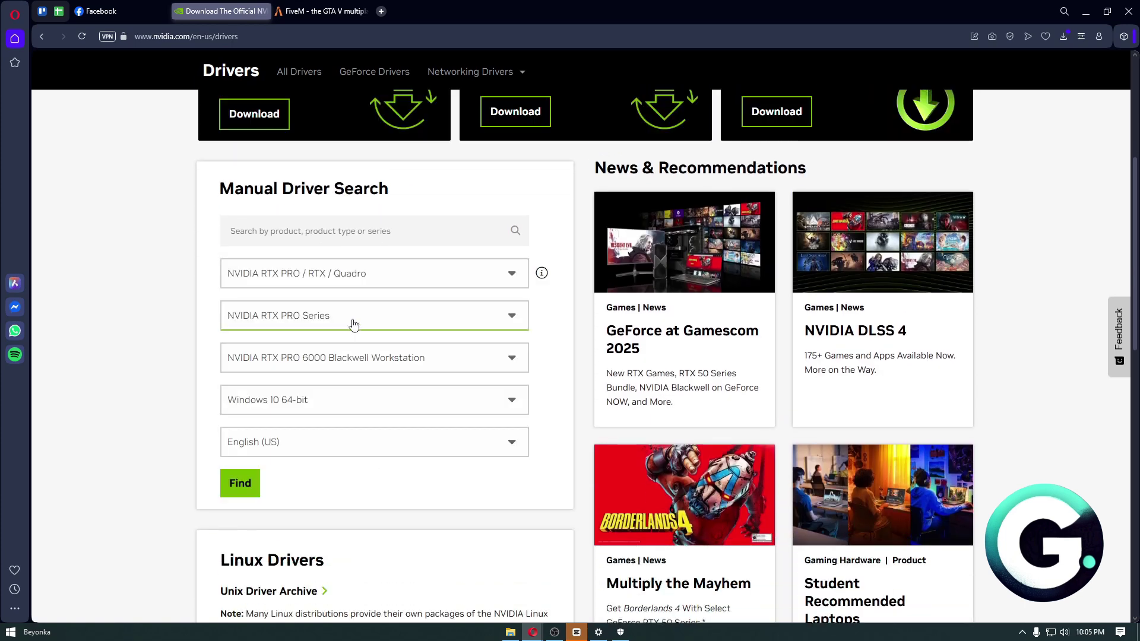
Step: Choose NVIDIA RTX Series as the product series and browse the GPU model list
{"action": "left_click", "coordinate": [354, 323]}
{"action": "left_click", "coordinate": [332, 399]}
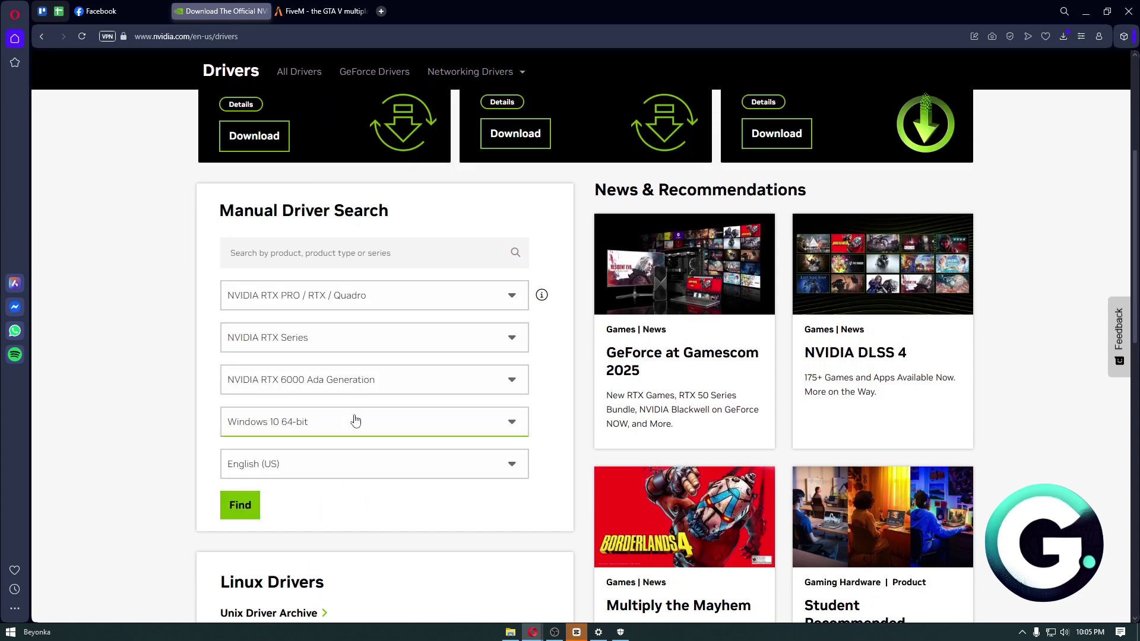
{"action": "left_click", "coordinate": [344, 388]}
{"action": "scroll", "coordinate": [376, 450], "scroll_direction": "down", "scroll_amount": 2}
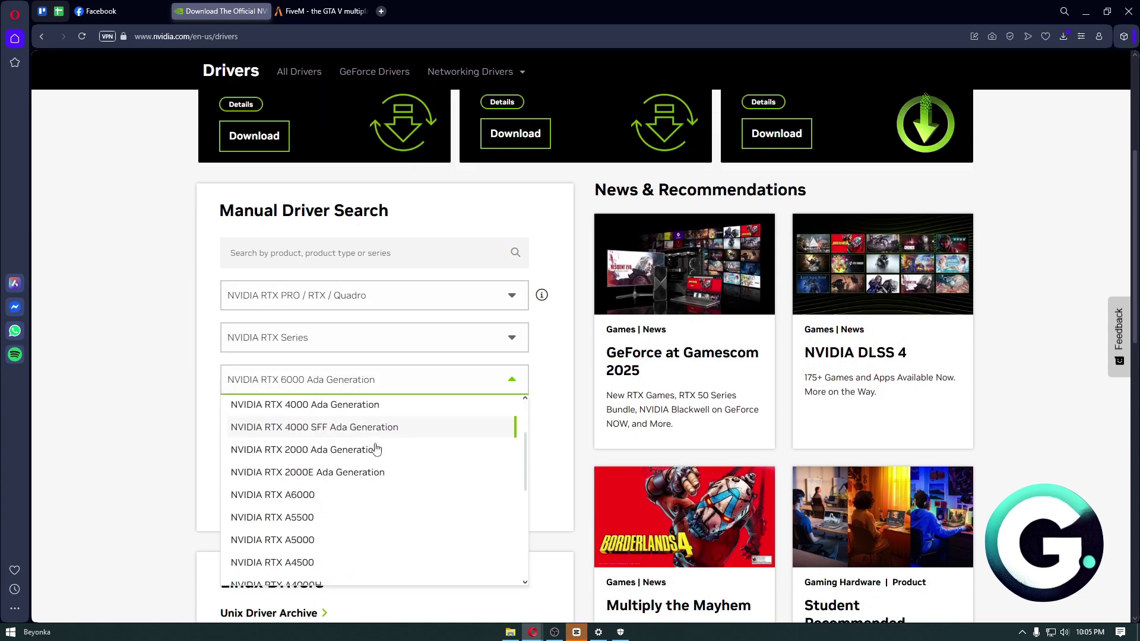
{"action": "scroll", "coordinate": [375, 449], "scroll_direction": "down", "scroll_amount": 5}
{"action": "scroll", "coordinate": [403, 479], "scroll_direction": "up", "scroll_amount": 3}
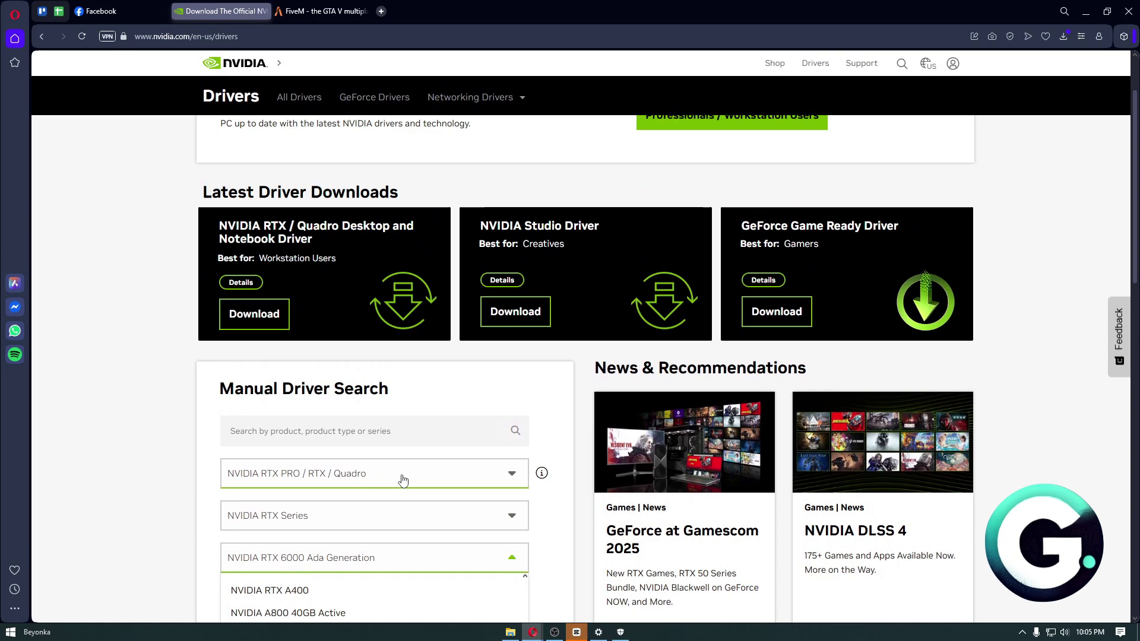
{"action": "scroll", "coordinate": [415, 484], "scroll_direction": "up", "scroll_amount": 2}
{"action": "scroll", "coordinate": [432, 489], "scroll_direction": "down", "scroll_amount": 5}
Step: Reopen the Product Type list and review its options from TITAN through 3D Vision
{"action": "left_click", "coordinate": [373, 274]}
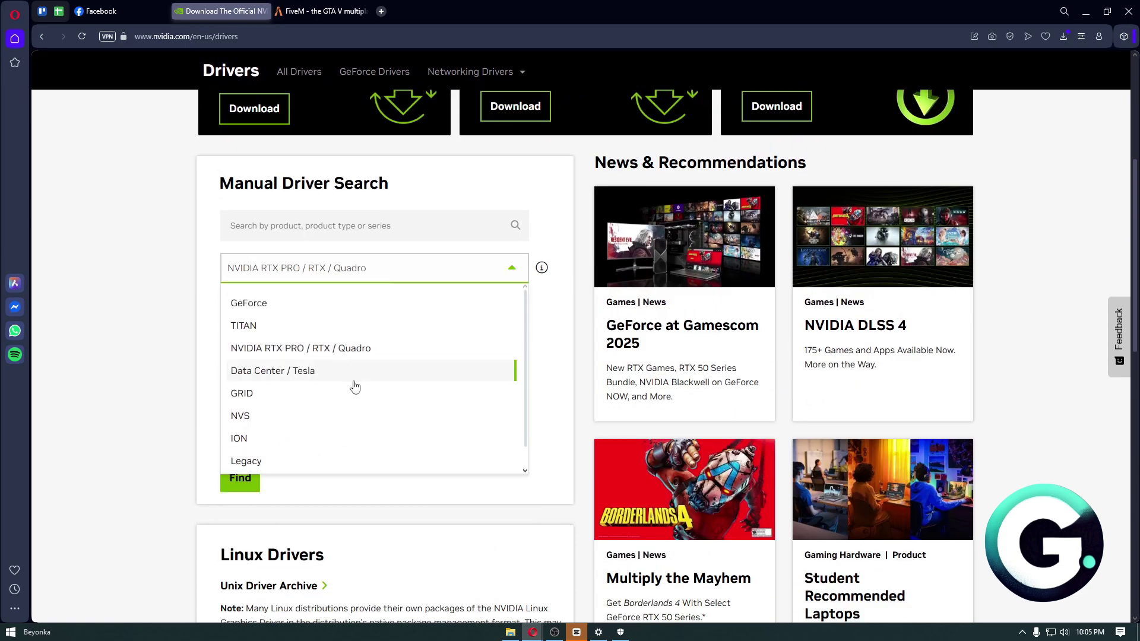
{"action": "scroll", "coordinate": [356, 395], "scroll_direction": "down", "scroll_amount": 1}
{"action": "scroll", "coordinate": [356, 397], "scroll_direction": "down", "scroll_amount": 1}
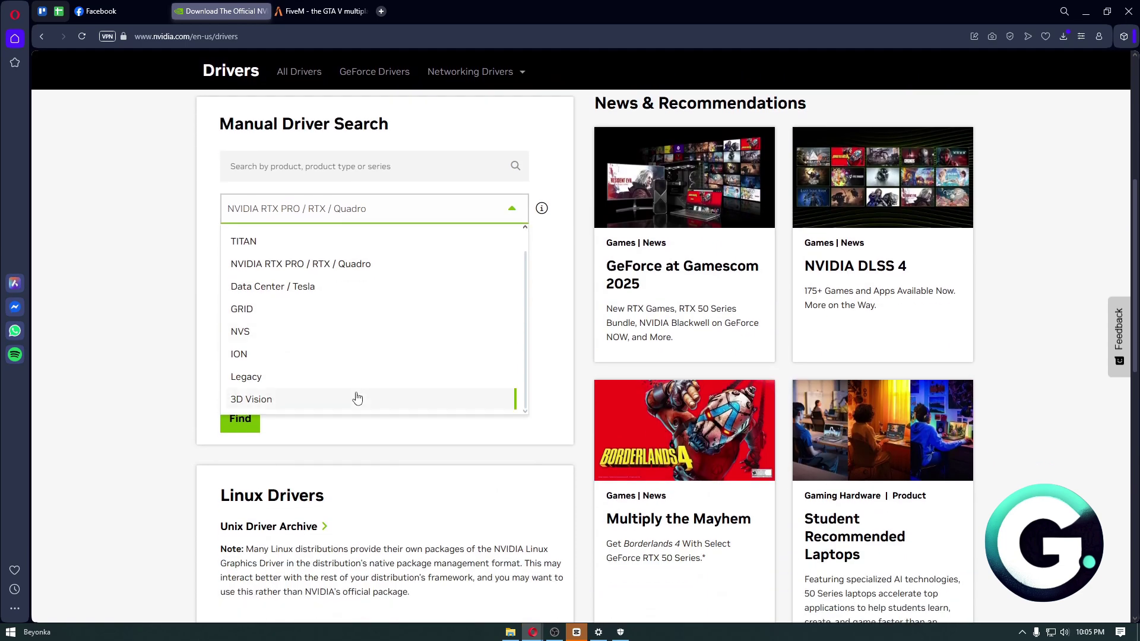
{"action": "scroll", "coordinate": [356, 398], "scroll_direction": "down", "scroll_amount": 1}
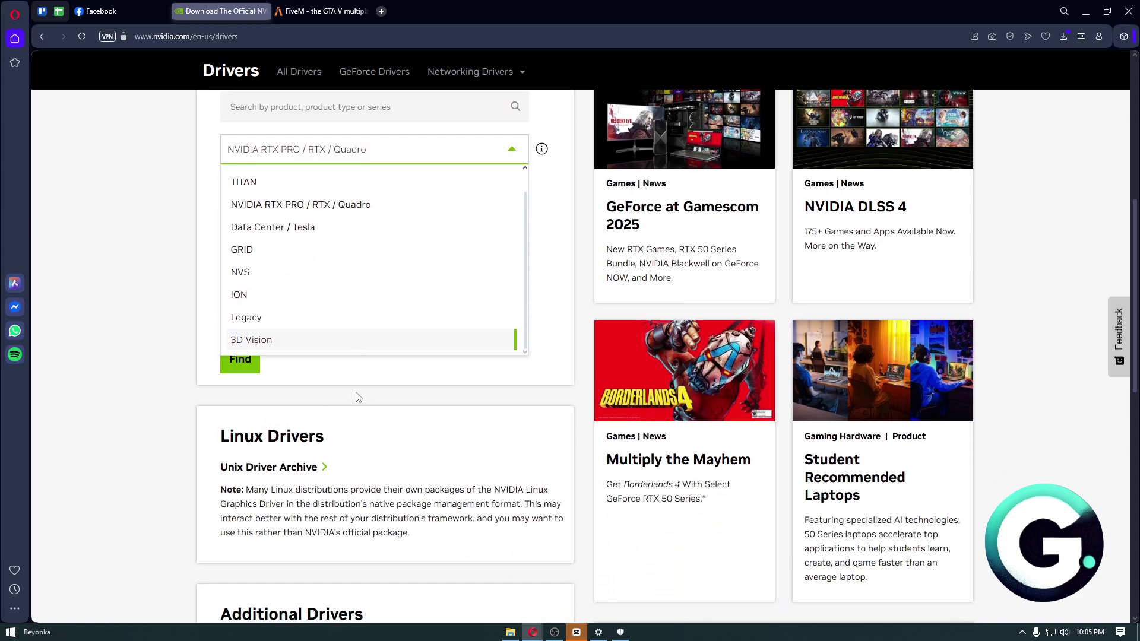
{"action": "scroll", "coordinate": [356, 397], "scroll_direction": "down", "scroll_amount": 1}
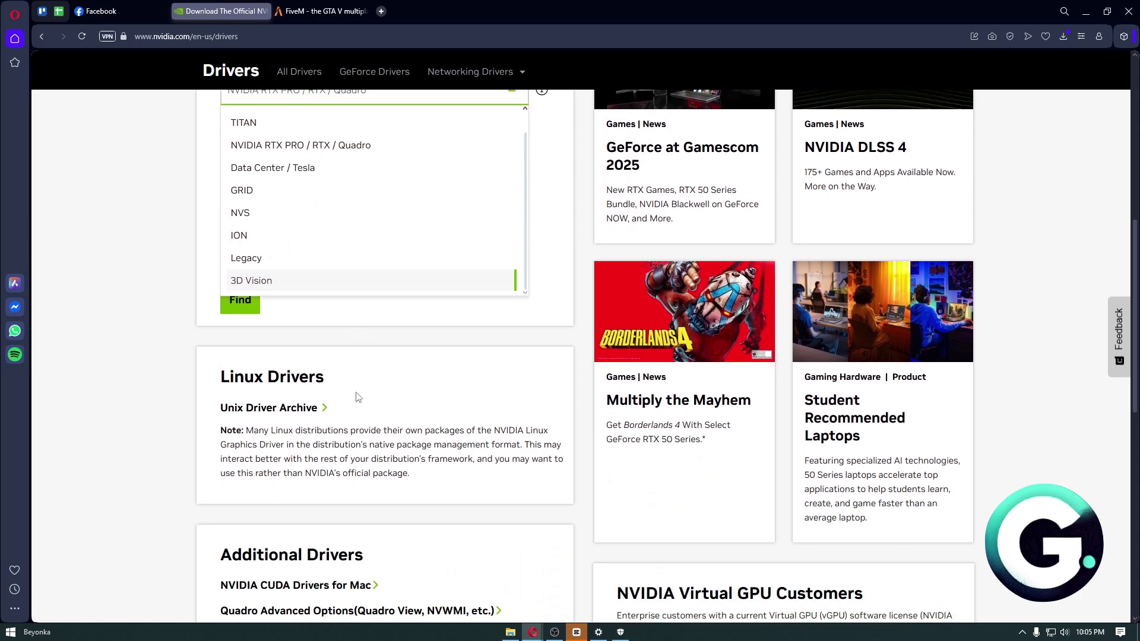
{"action": "scroll", "coordinate": [358, 398], "scroll_direction": "down", "scroll_amount": 1}
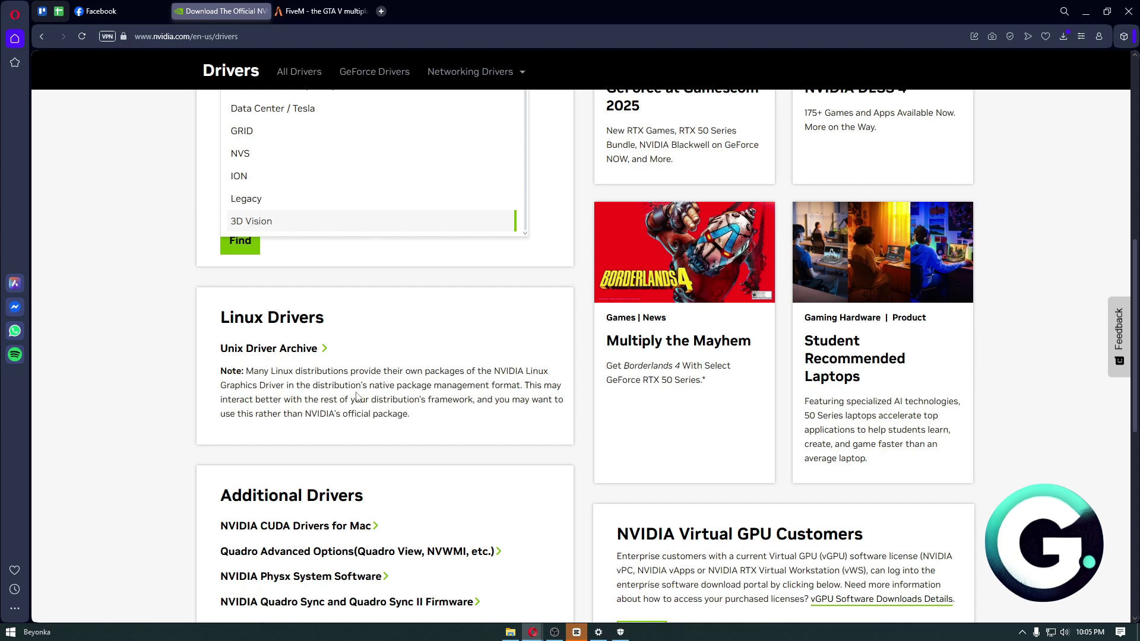
{"action": "scroll", "coordinate": [357, 397], "scroll_direction": "down", "scroll_amount": 3}
{"action": "scroll", "coordinate": [357, 396], "scroll_direction": "up", "scroll_amount": 3}
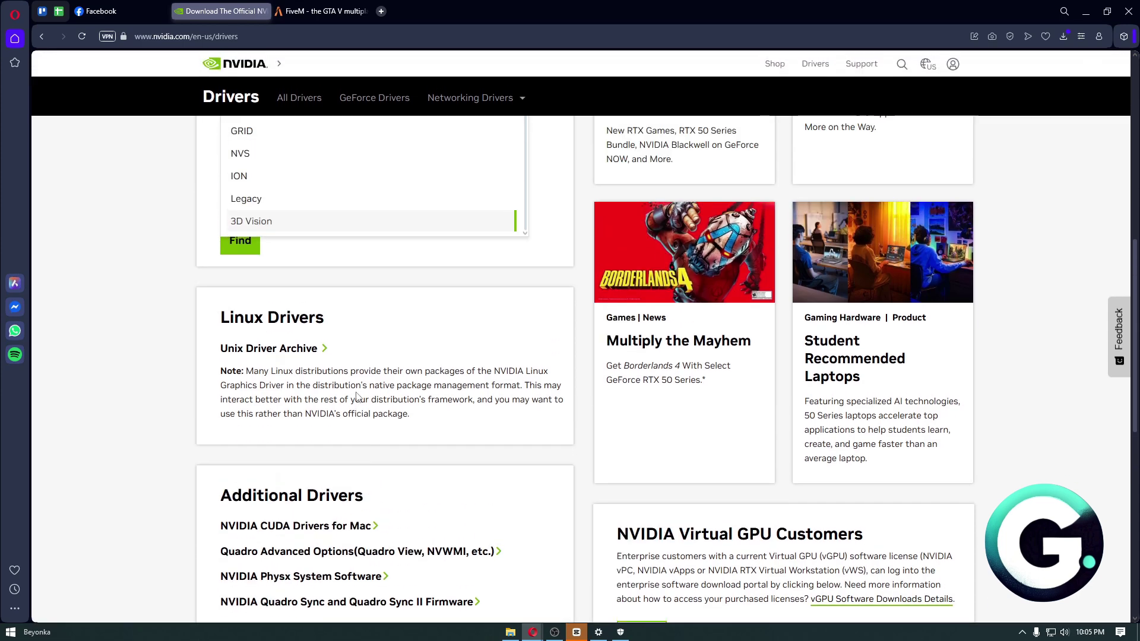
{"action": "scroll", "coordinate": [356, 396], "scroll_direction": "up", "scroll_amount": 1}
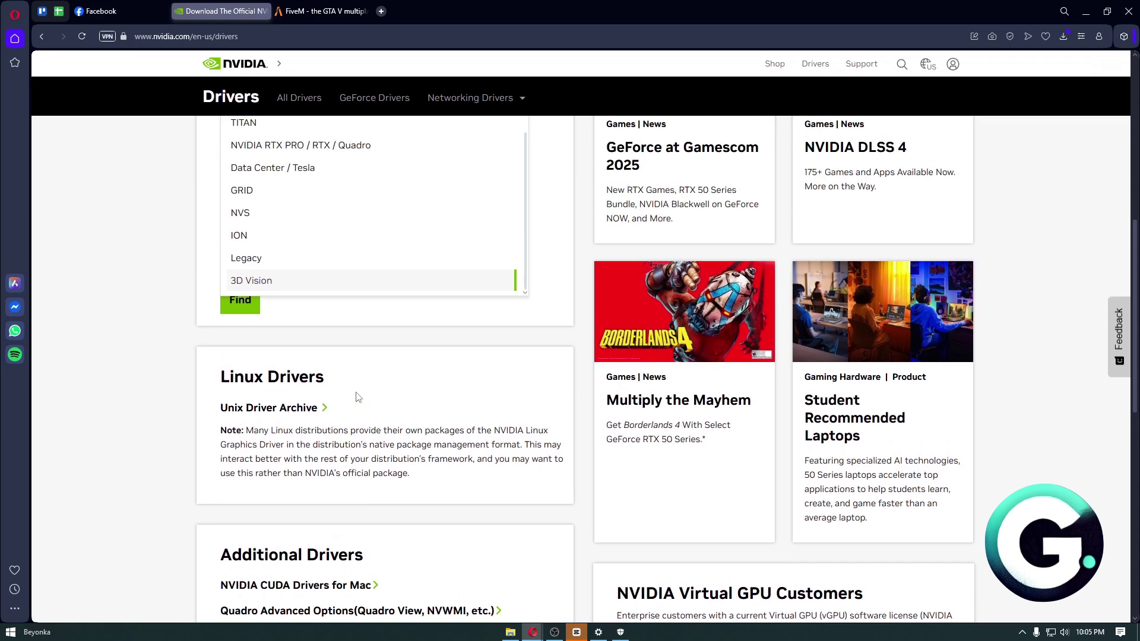
{"action": "scroll", "coordinate": [358, 396], "scroll_direction": "up", "scroll_amount": 2}
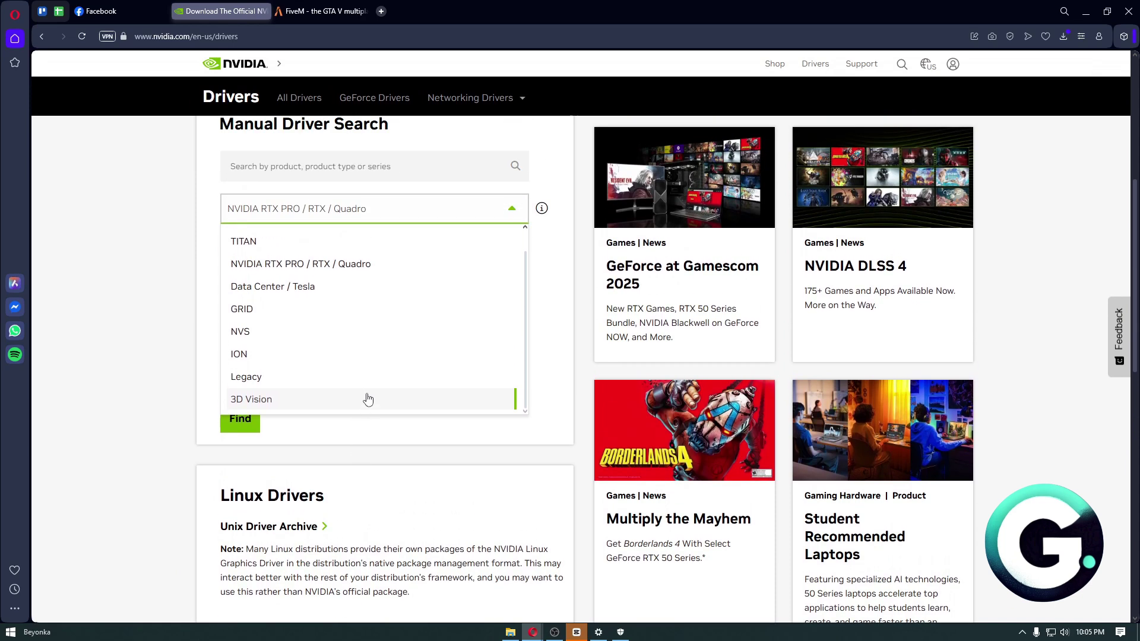
{"action": "scroll", "coordinate": [368, 399], "scroll_direction": "down", "scroll_amount": 1}
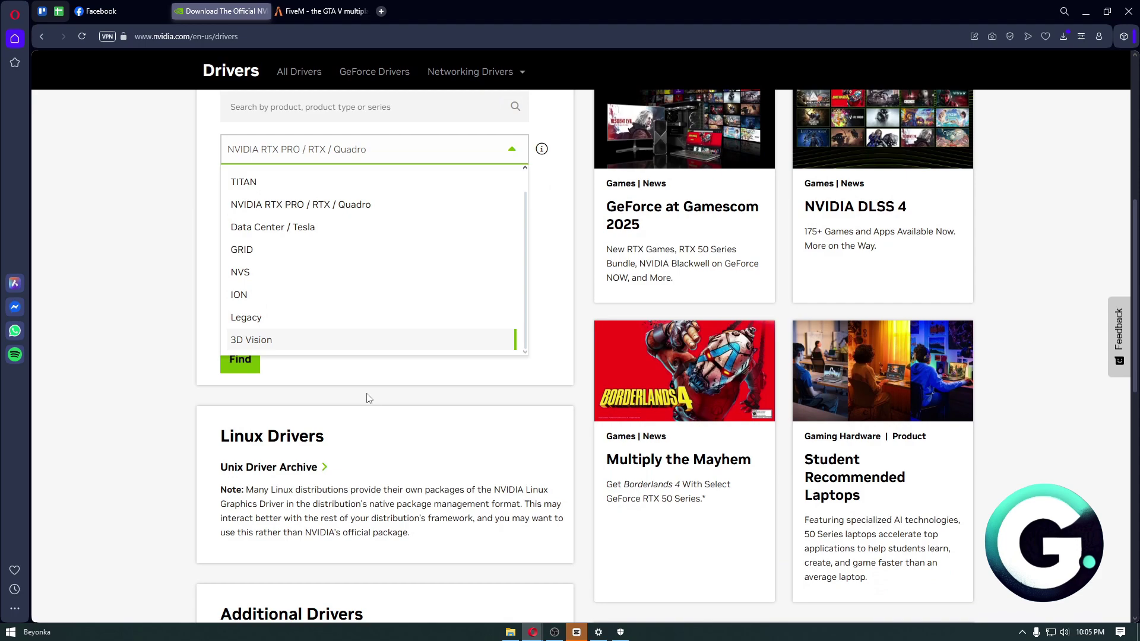
{"action": "scroll", "coordinate": [368, 399], "scroll_direction": "down", "scroll_amount": 2}
{"action": "scroll", "coordinate": [368, 399], "scroll_direction": "up", "scroll_amount": 1}
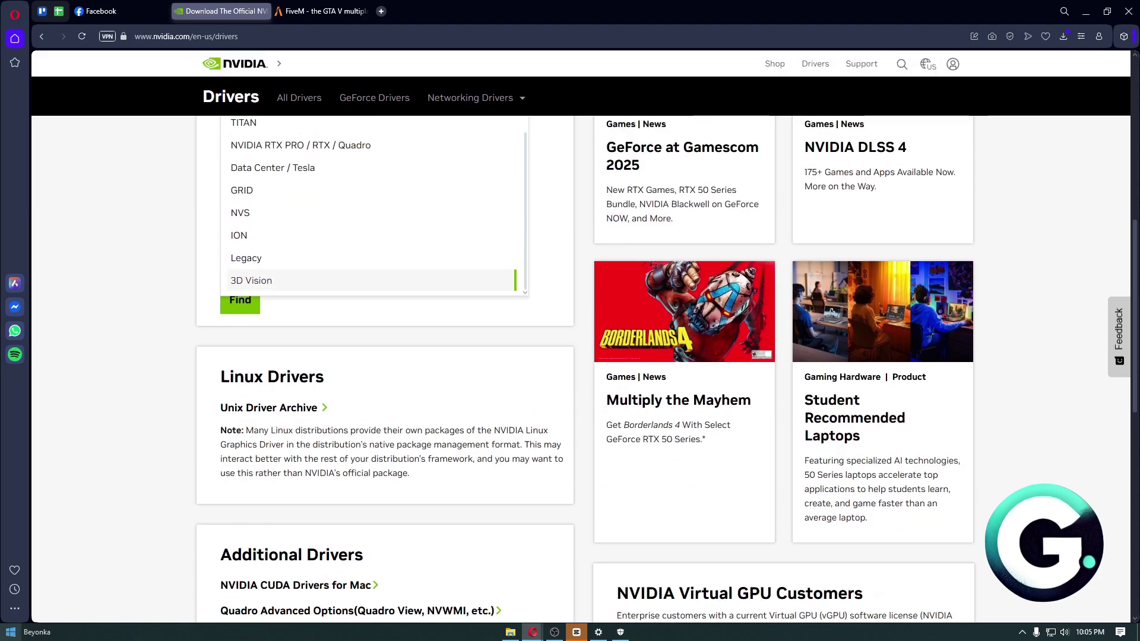
Step: Filter Apps & features by 'redis' to list 8 Visual C++ Redistributables, then return to Opera
{"action": "key", "text": "super"}
{"action": "type", "text": "ad"}
{"action": "left_click", "coordinate": [101, 438]}
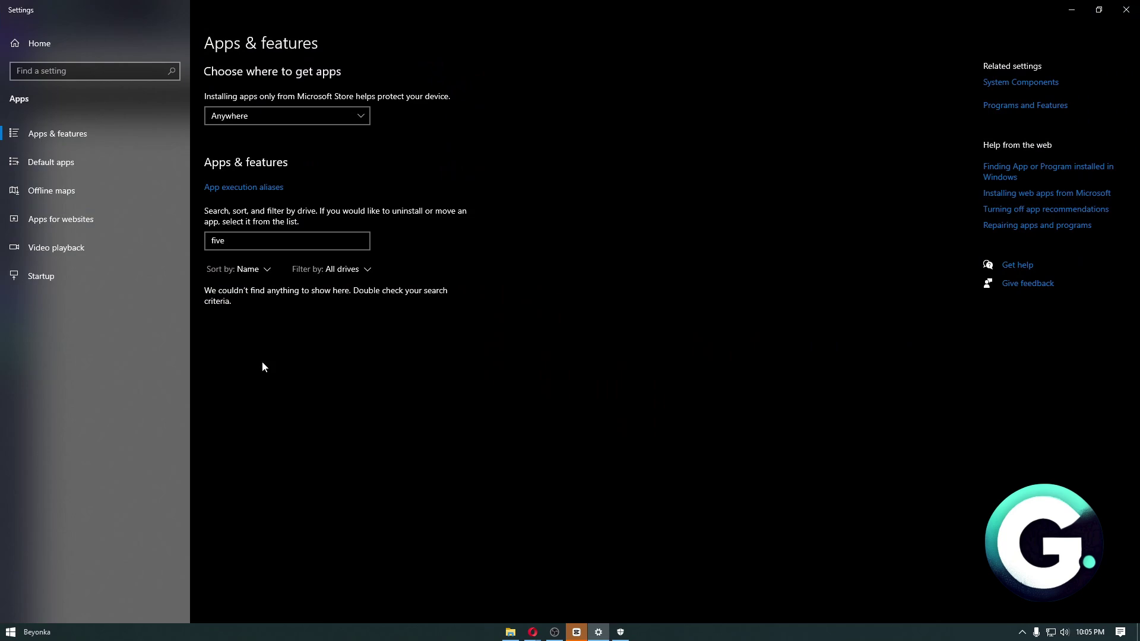
{"action": "left_click", "coordinate": [284, 242]}
{"action": "key", "text": "BackSpace"}
{"action": "key", "text": "BackSpace"}
{"action": "key", "text": "BackSpace"}
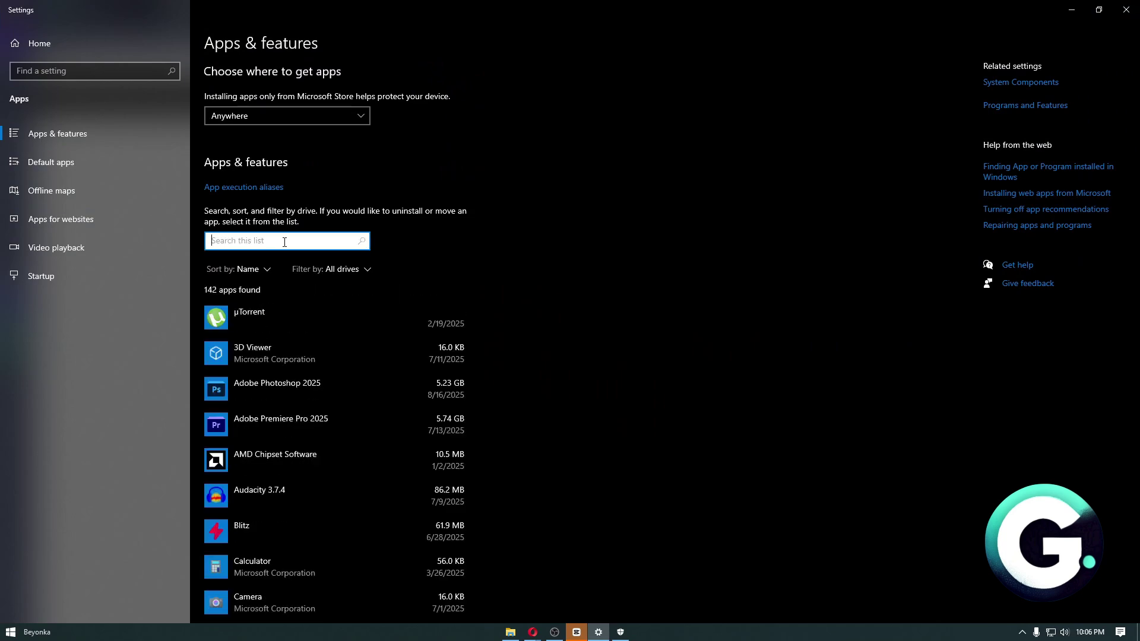
{"action": "type", "text": "redis"}
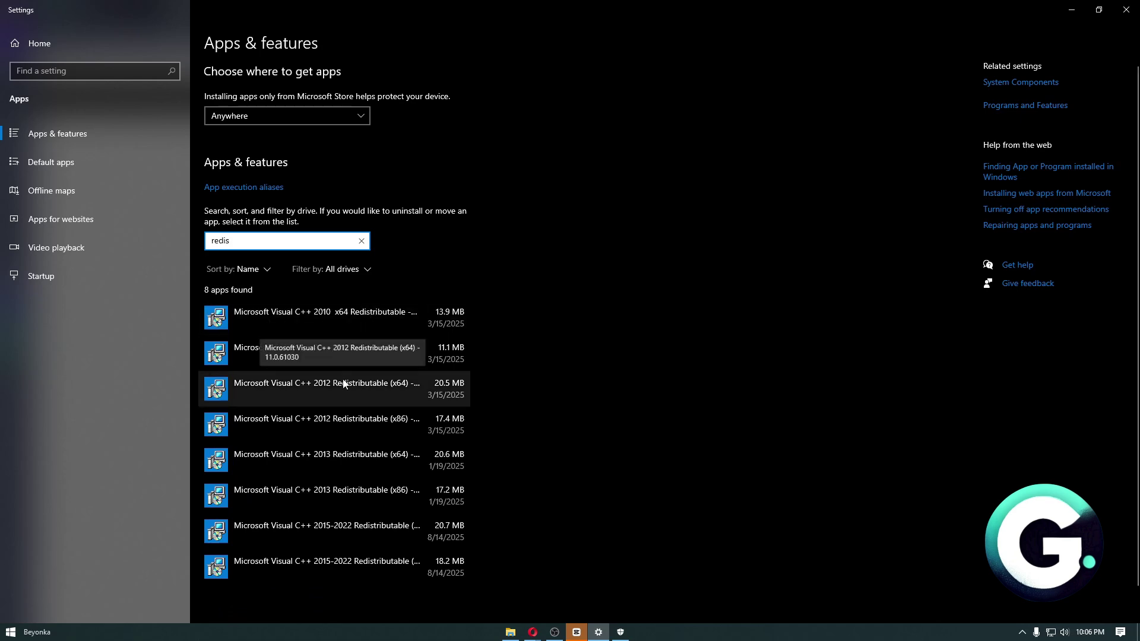
{"action": "left_click", "coordinate": [533, 631]}
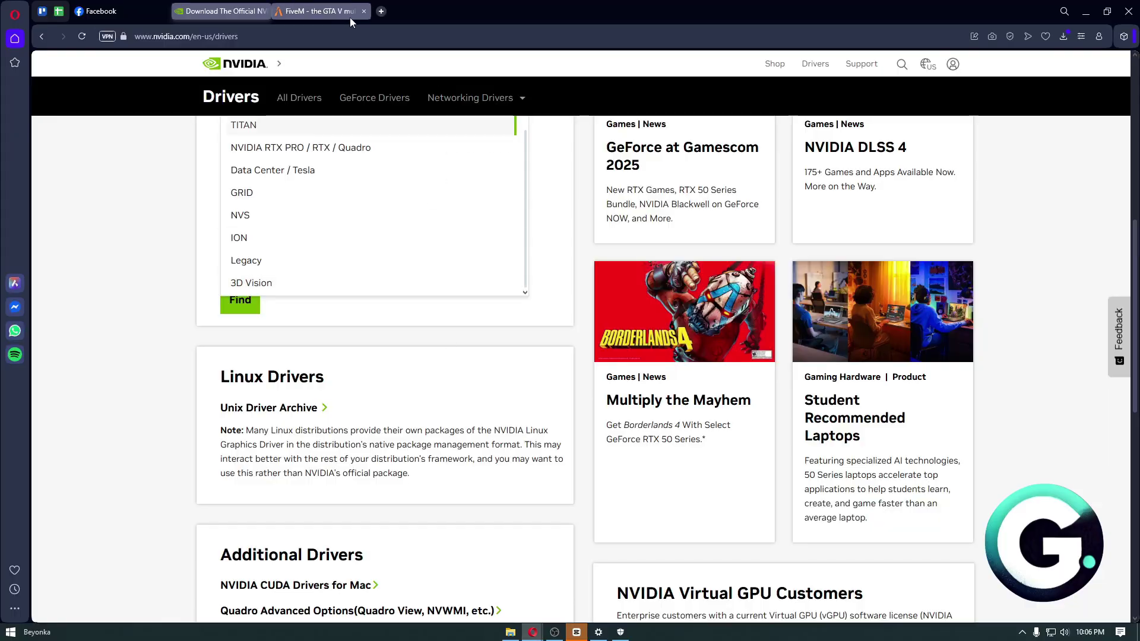
Step: From the FiveM tab, search 'microsoft c++ redistributable application' and open Microsoft Learn's v14.44.35211.0 downloads table
{"action": "left_click", "coordinate": [330, 14]}
{"action": "left_click", "coordinate": [322, 39]}
{"action": "type", "text": "microsoft"}
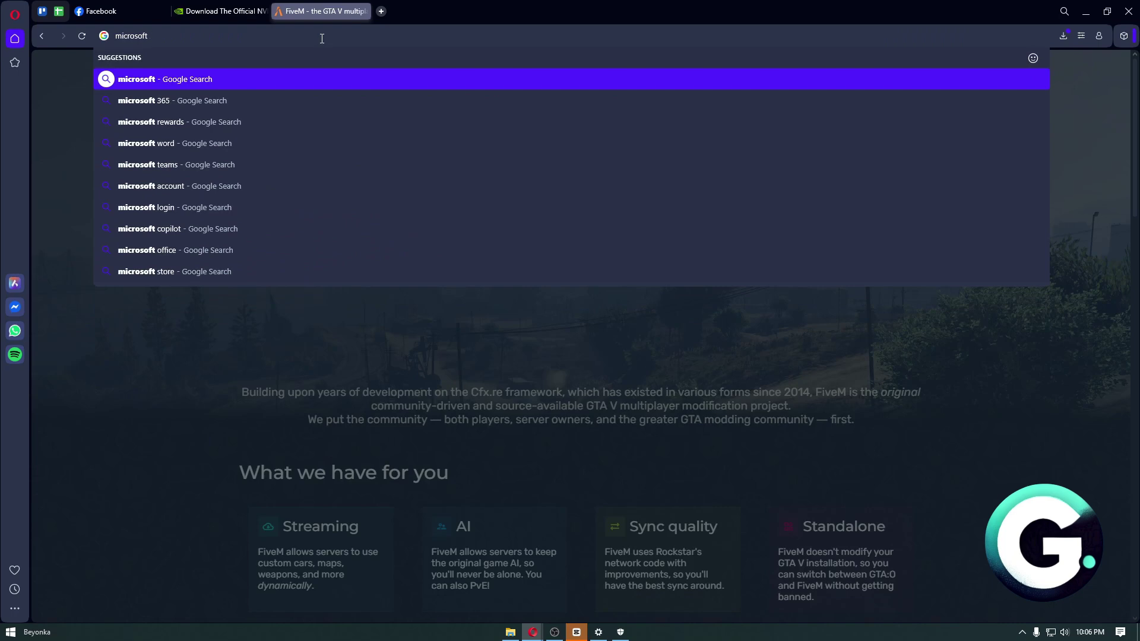
{"action": "type", "text": " c++ r"}
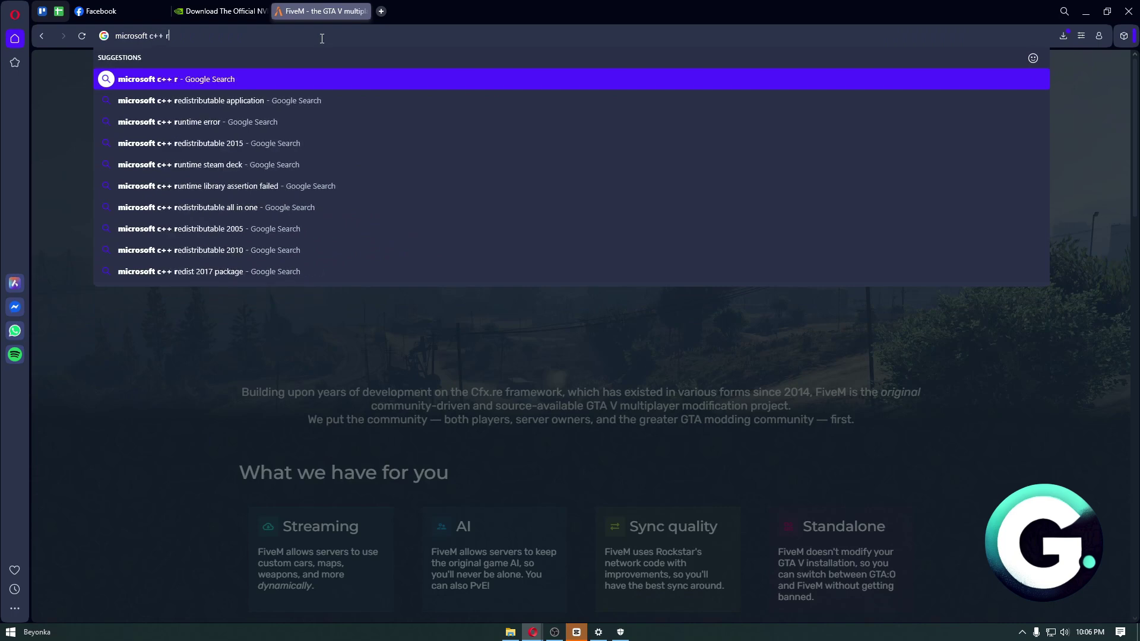
{"action": "key", "text": "Down"}
{"action": "key", "text": "Return"}
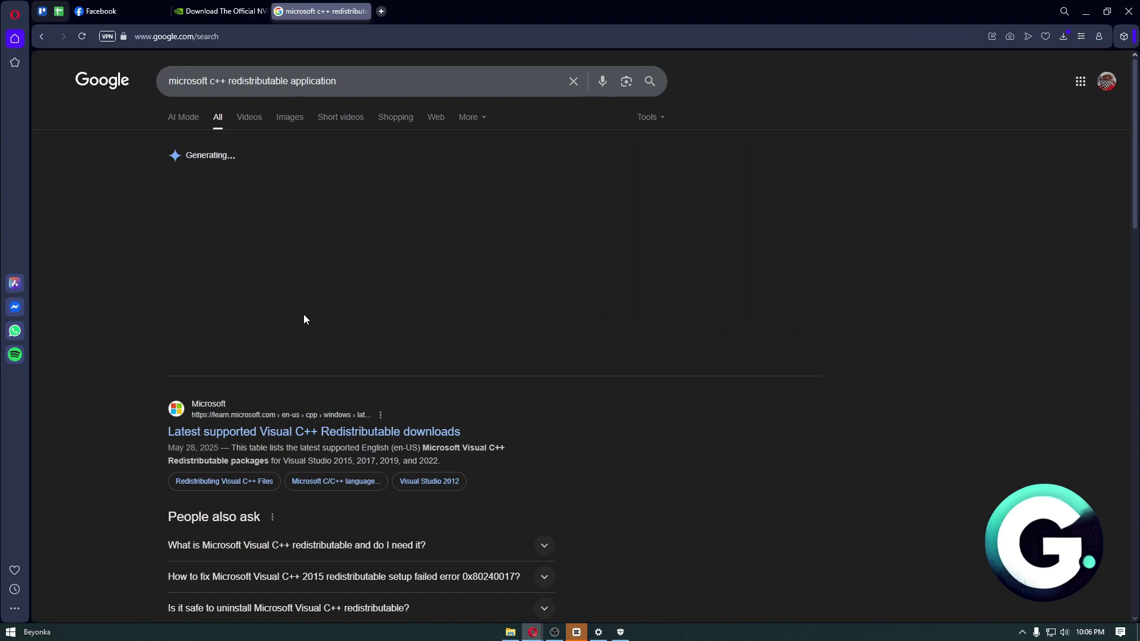
{"action": "left_click", "coordinate": [348, 422]}
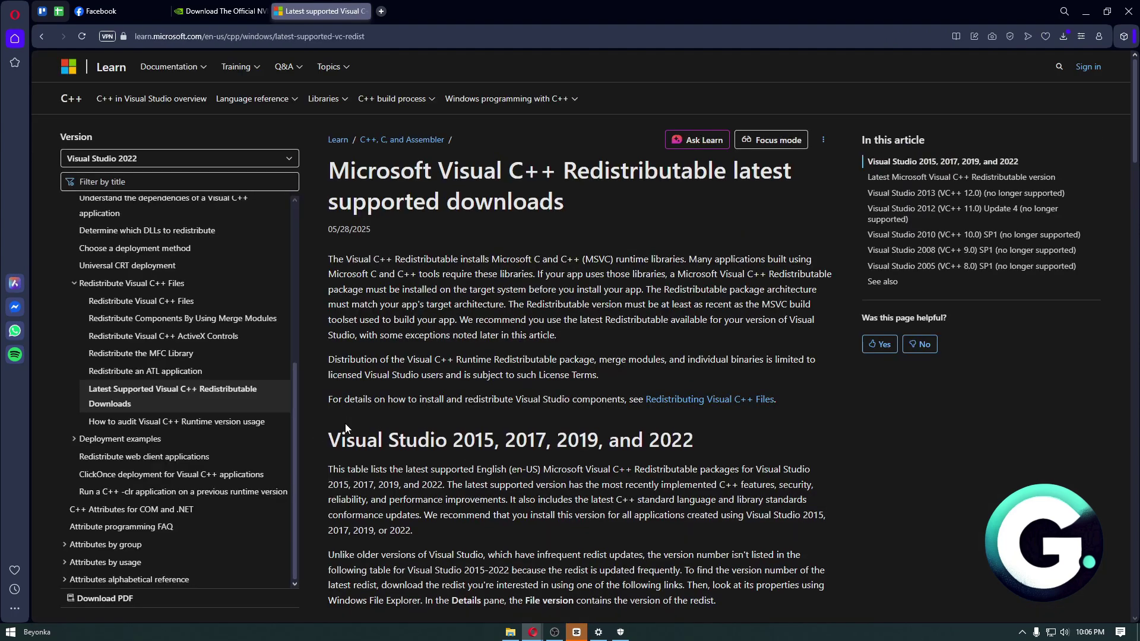
{"action": "scroll", "coordinate": [459, 157], "scroll_direction": "down", "scroll_amount": 2}
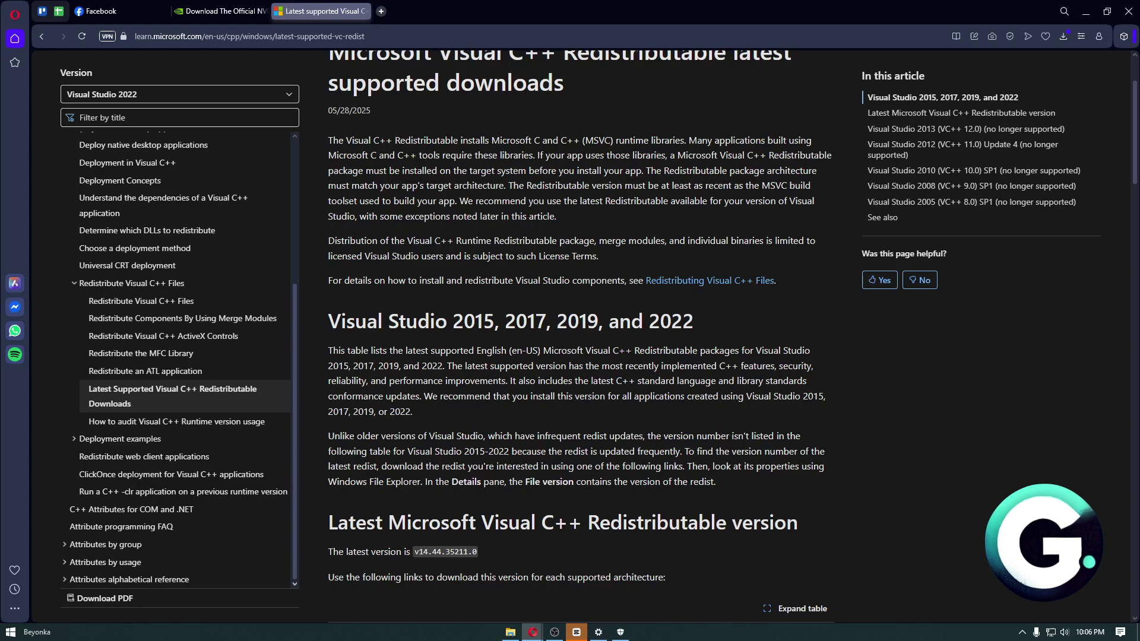
{"action": "scroll", "coordinate": [434, 189], "scroll_direction": "down", "scroll_amount": 2}
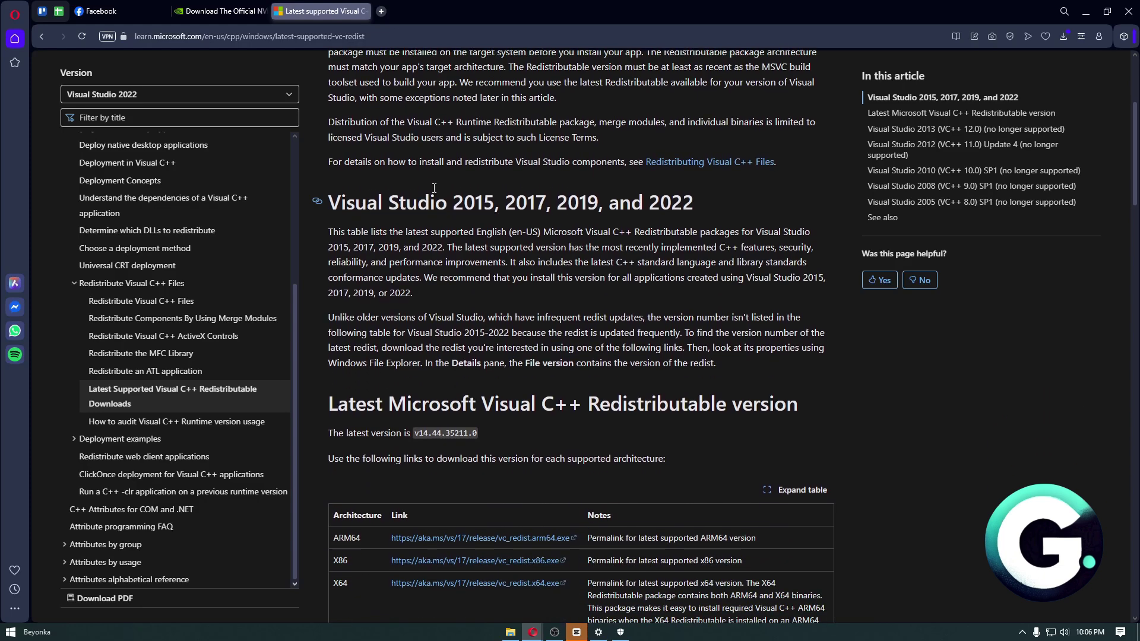
{"action": "scroll", "coordinate": [434, 188], "scroll_direction": "down", "scroll_amount": 1}
{"action": "scroll", "coordinate": [434, 188], "scroll_direction": "up", "scroll_amount": 3}
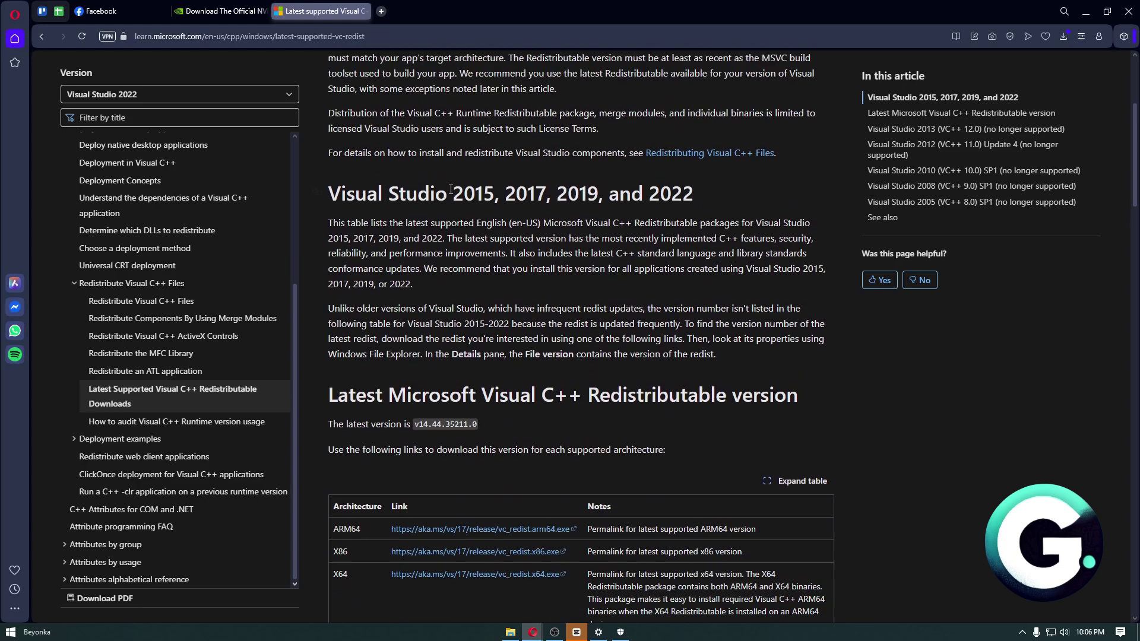
Step: Open %appdata%, go up to AppData, then into Local\FiveM, which is empty
{"action": "key", "text": "super"}
{"action": "type", "text": "appdata"}
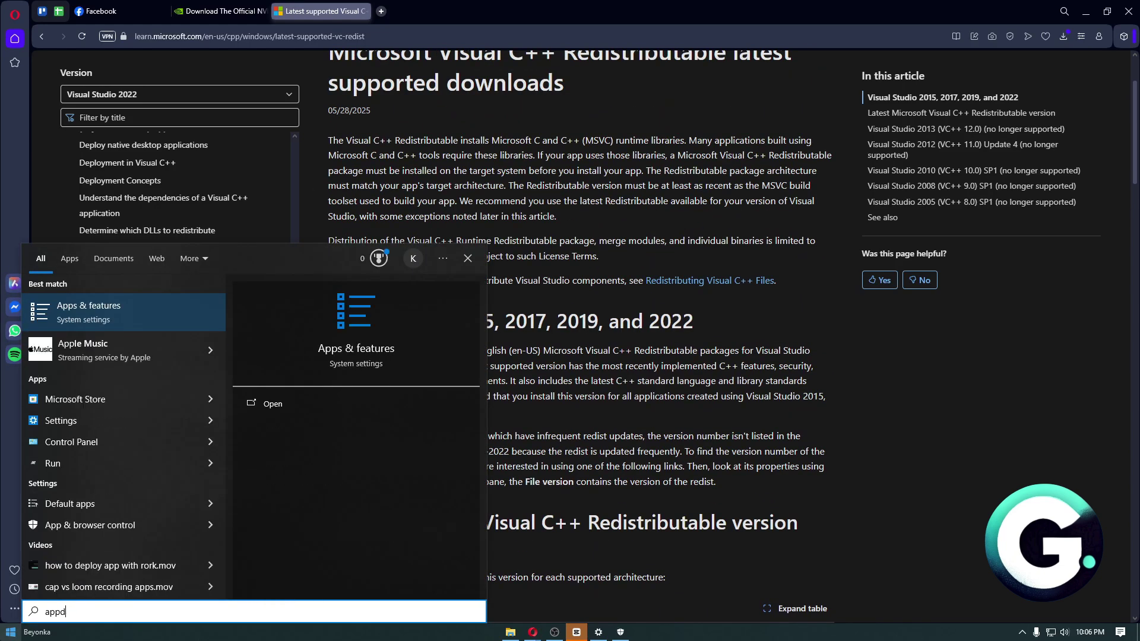
{"action": "key", "text": "Return"}
{"action": "key", "text": "Return"}
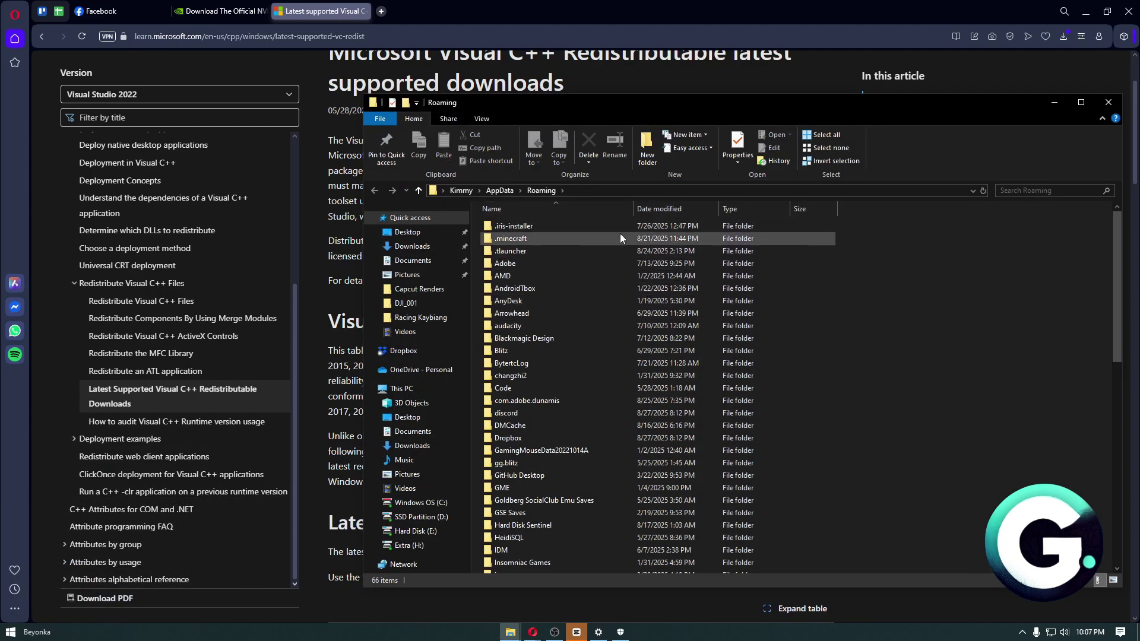
{"action": "left_click", "coordinate": [497, 190]}
{"action": "left_click", "coordinate": [550, 298]}
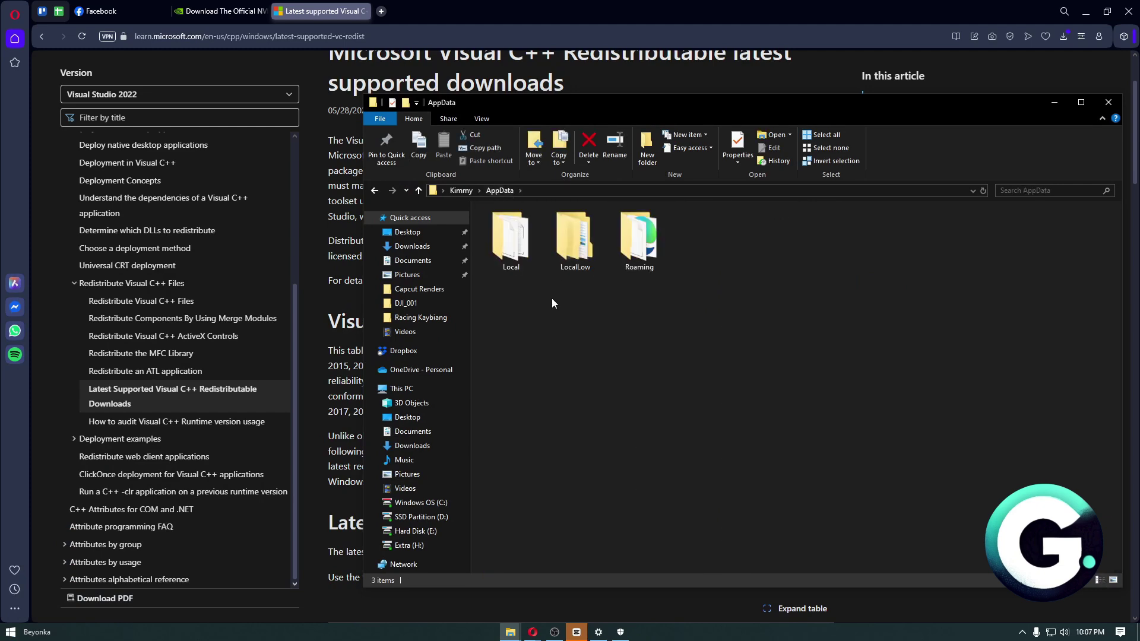
{"action": "left_click", "coordinate": [515, 254]}
{"action": "double_click", "coordinate": [515, 255]}
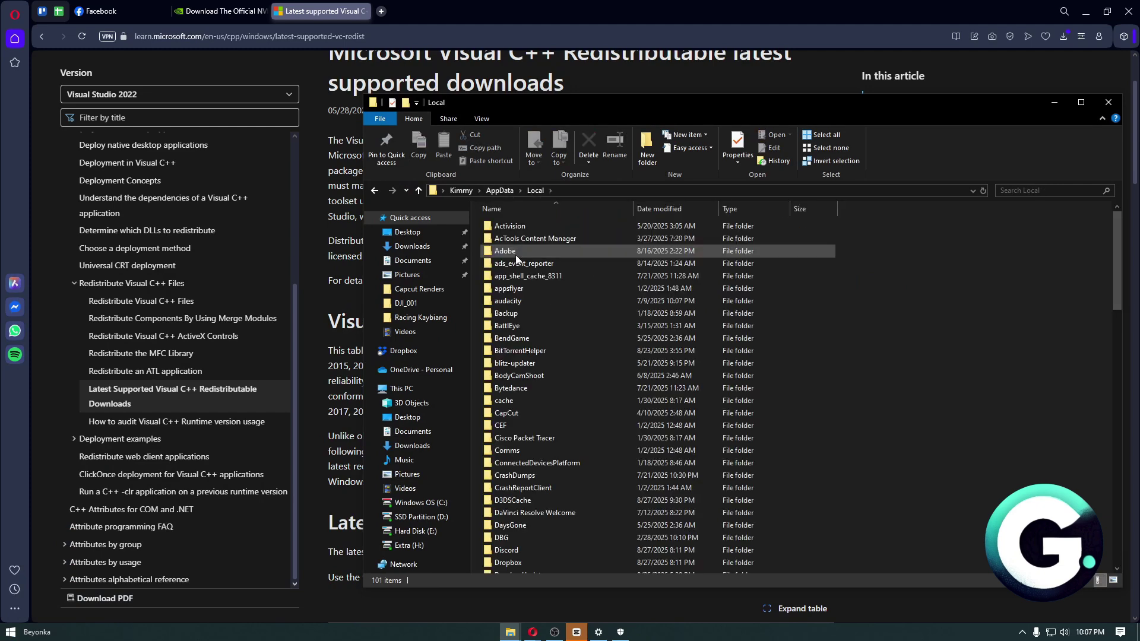
{"action": "left_click", "coordinate": [628, 319]}
{"action": "scroll", "coordinate": [629, 319], "scroll_direction": "down", "scroll_amount": 2}
{"action": "double_click", "coordinate": [547, 235]}
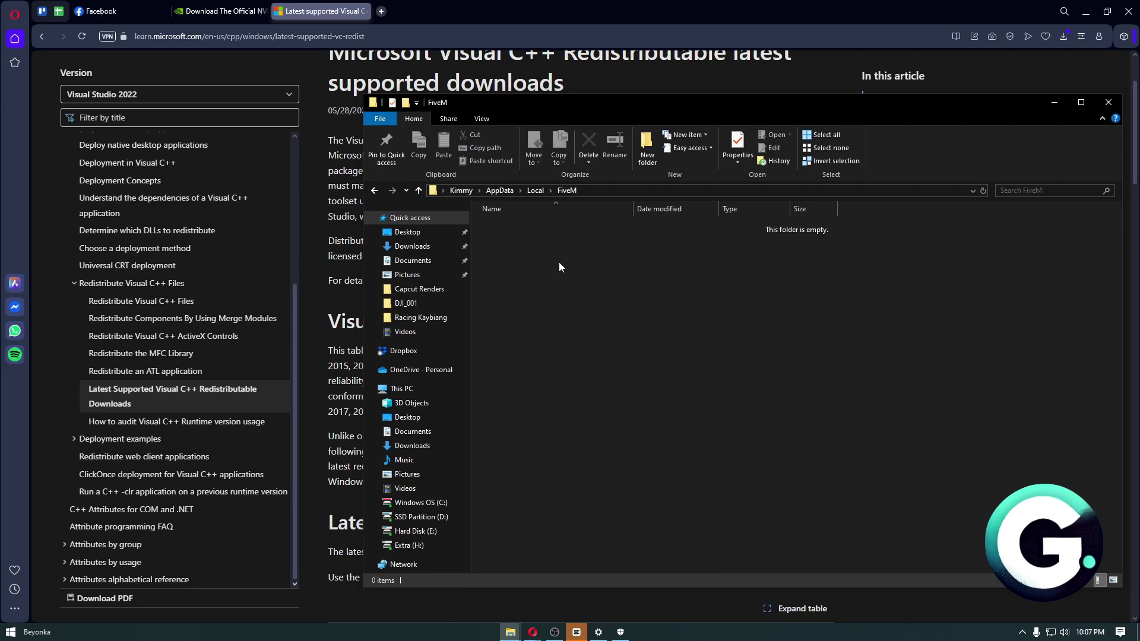
Step: Close the empty FiveM File Explorer window to reveal the Microsoft Learn downloads page
{"action": "left_click", "coordinate": [1109, 103]}
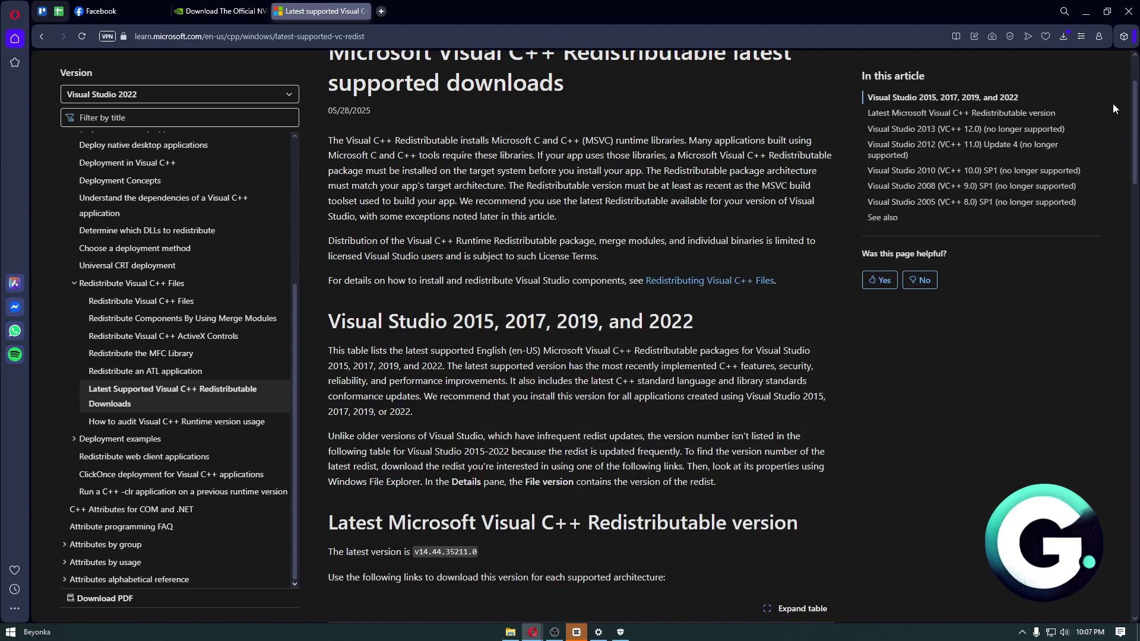